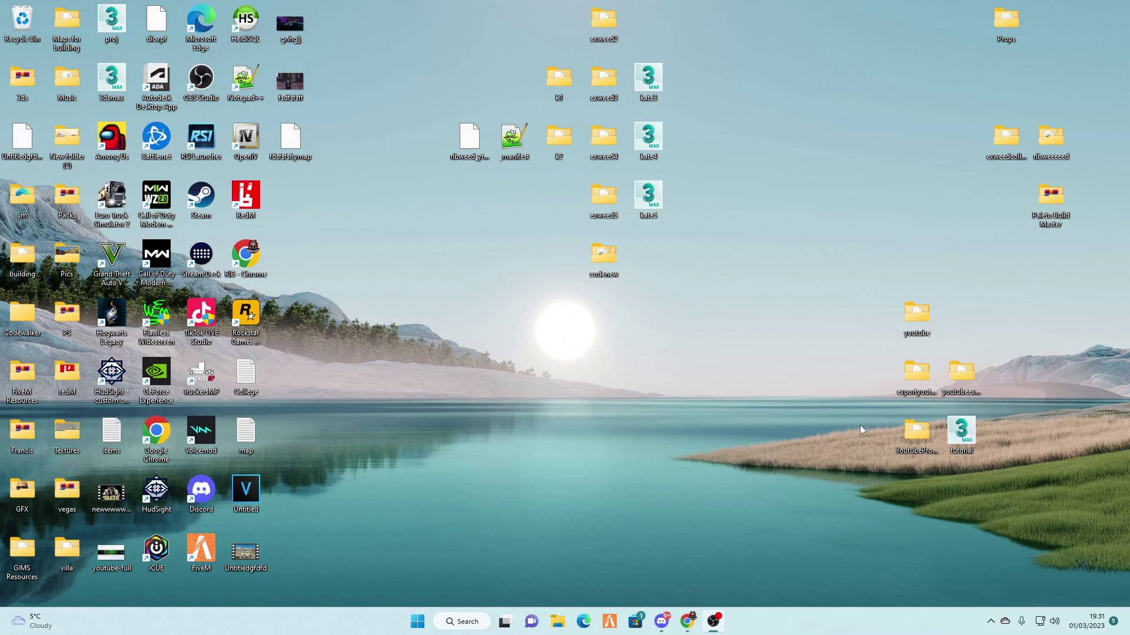
Select the YouTube project icons on the desktop, then pick out only the YoutubeProject folder.
click(748, 429)
drag(842, 298, 1037, 490)
click(908, 446)
Open YoutubeProject and inspect its ymap, ybn and ydr files, ending on the 520 KB youtube_tutorial.ydr.
double_click(909, 445)
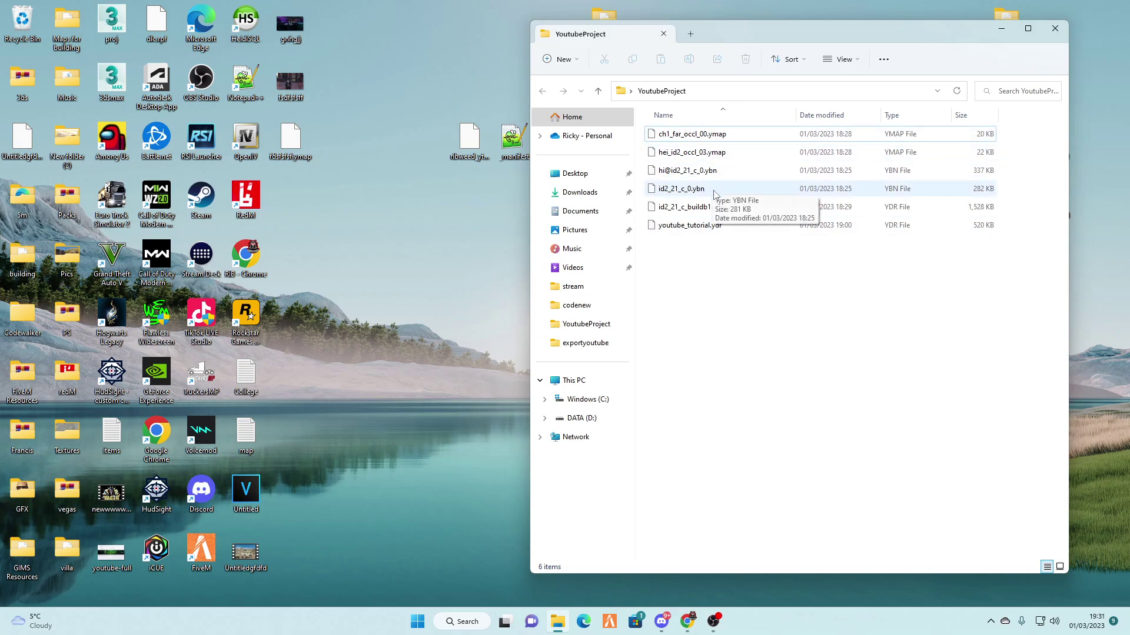
click(713, 146)
click(714, 137)
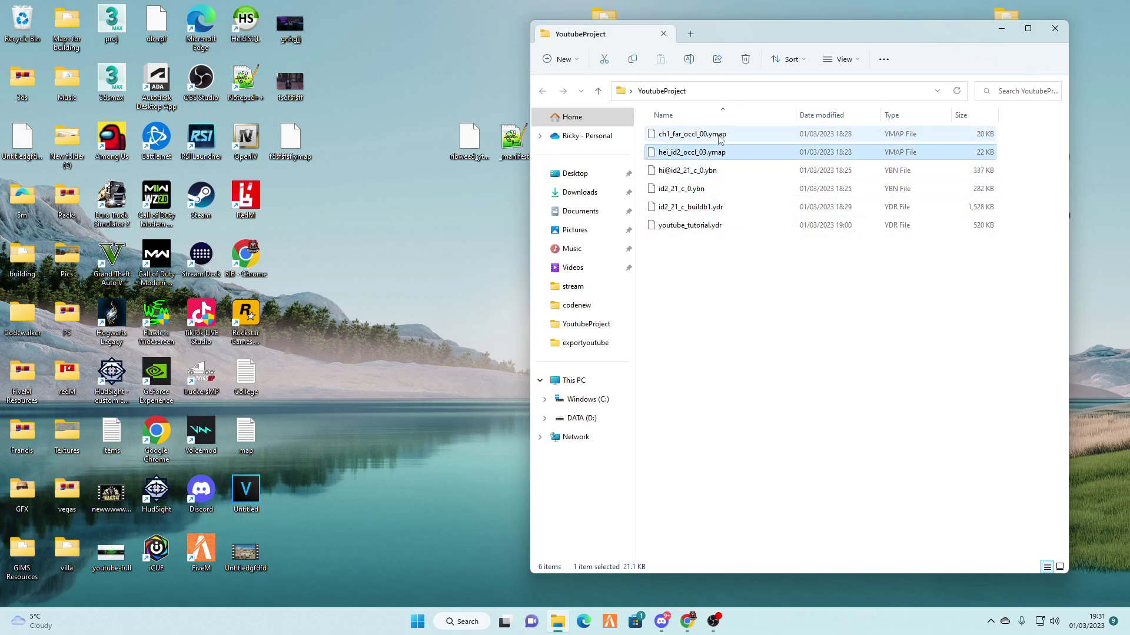
click(713, 173)
click(713, 190)
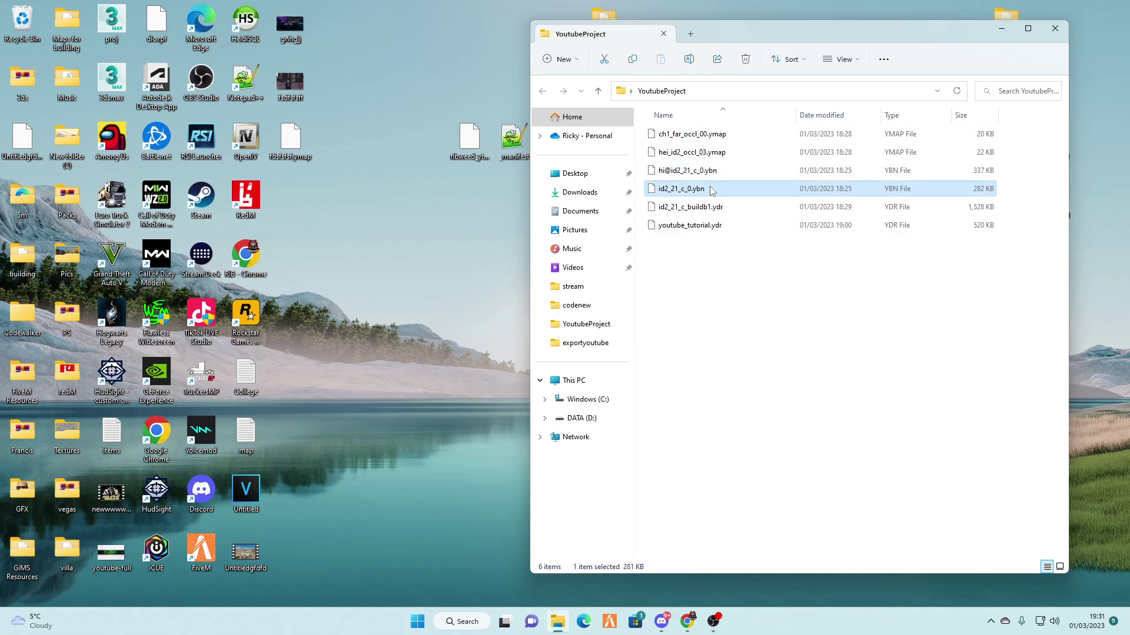
click(715, 209)
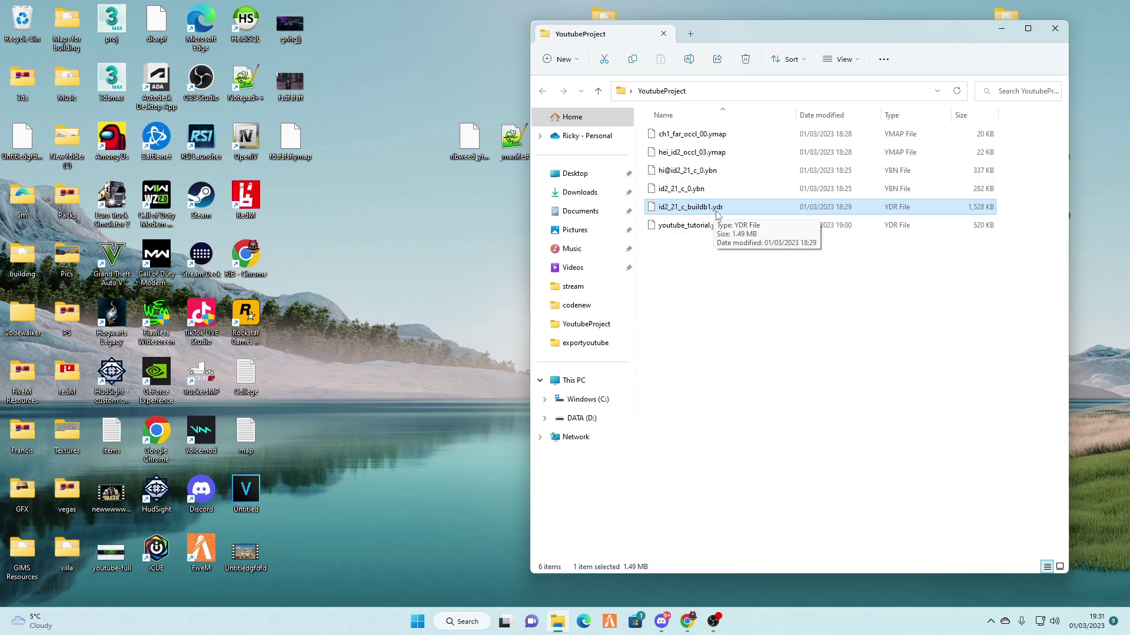
click(703, 228)
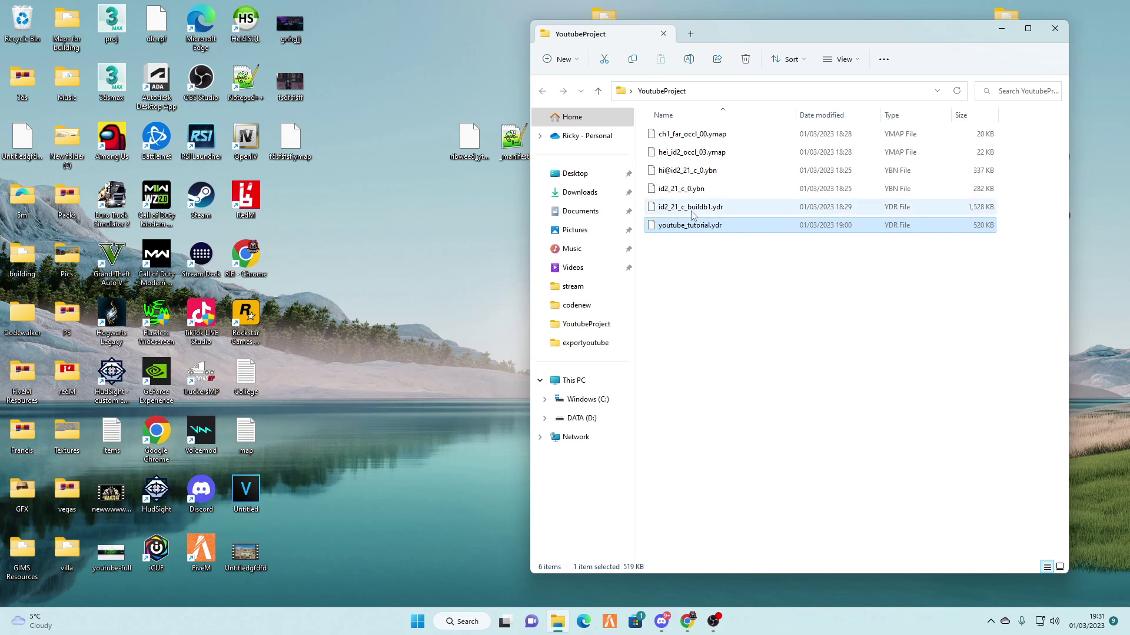
Close the YoutubeProject window and open tutorial.max from the desktop in 3ds Max 2021.
click(1054, 30)
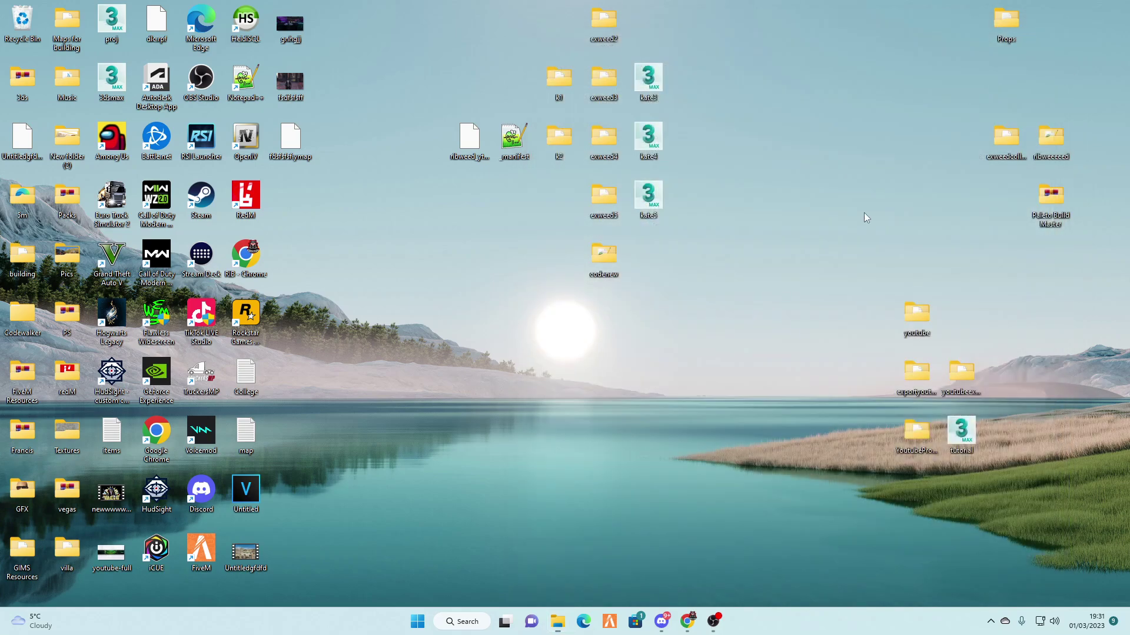
double_click(965, 438)
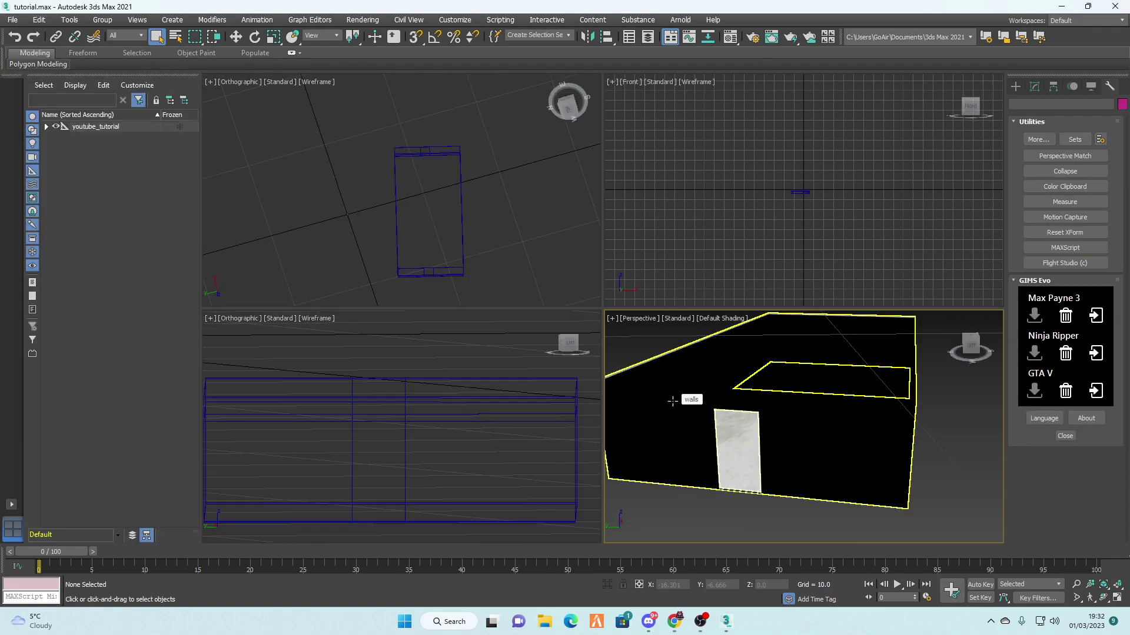
Clone the floor, roof and walls objects as instances.
click(47, 127)
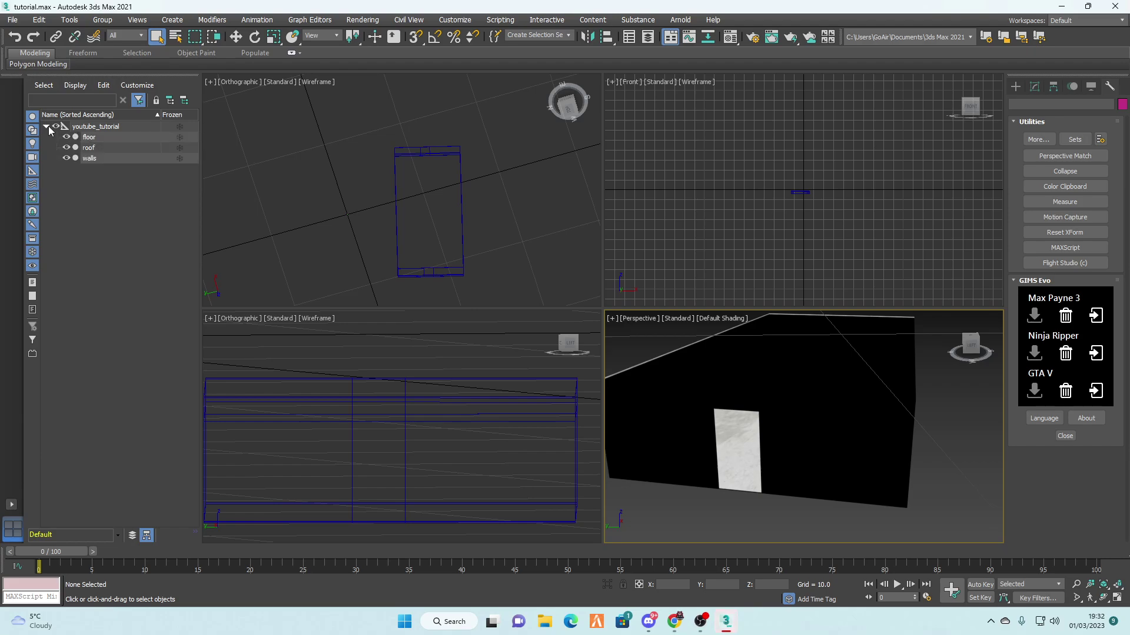
click(115, 160)
shift+click(122, 140)
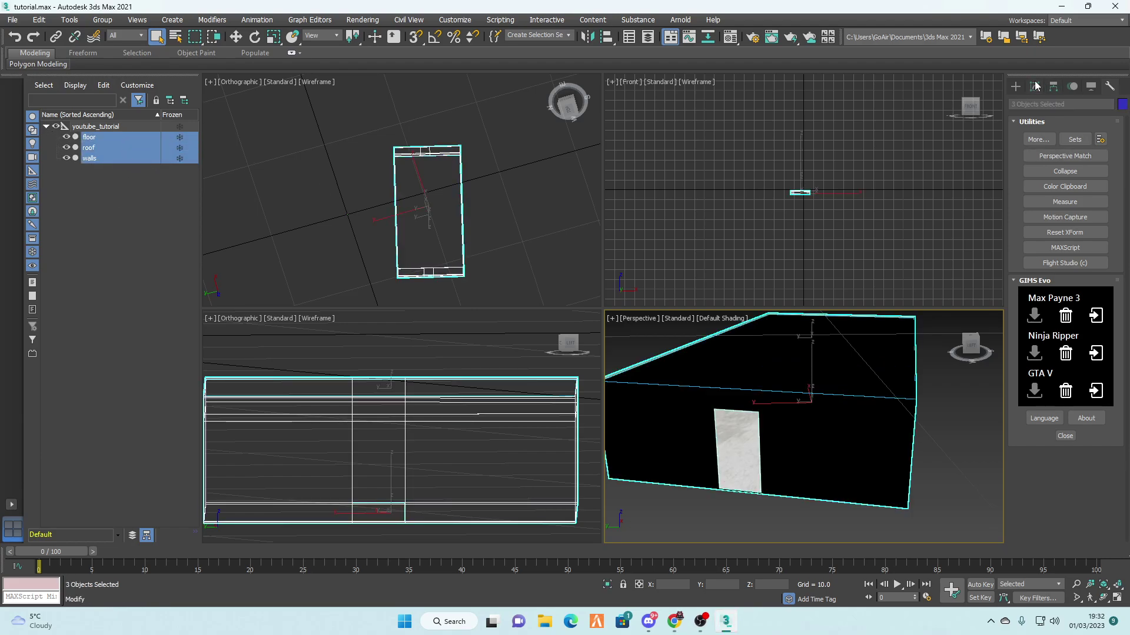
right_click(126, 163)
click(156, 196)
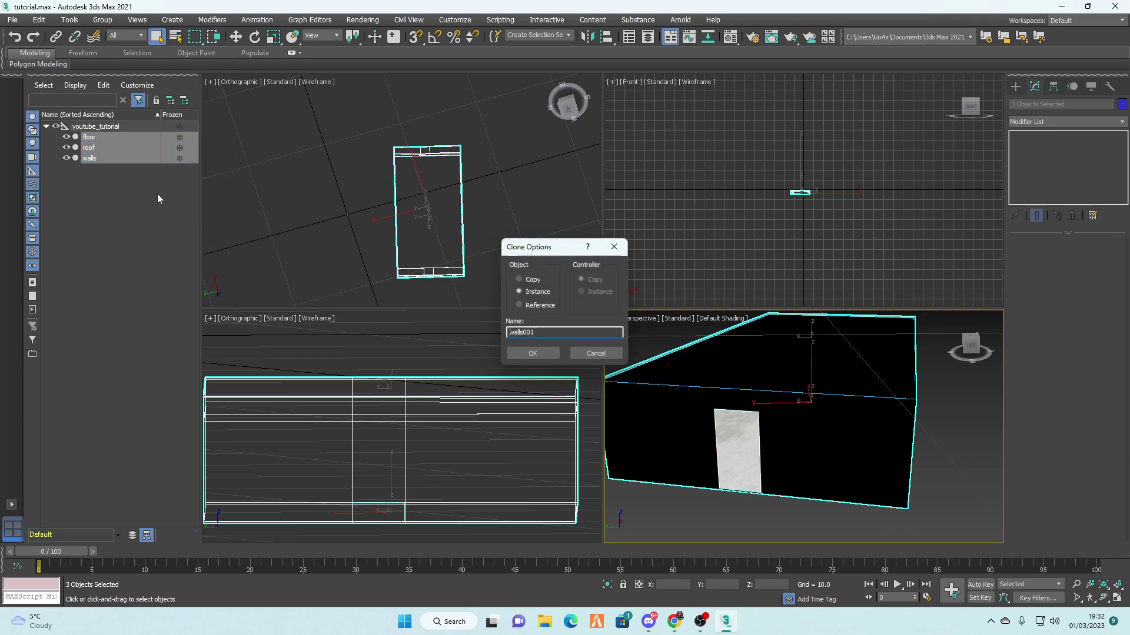
click(541, 355)
Delete the original floor, roof and walls objects.
click(152, 275)
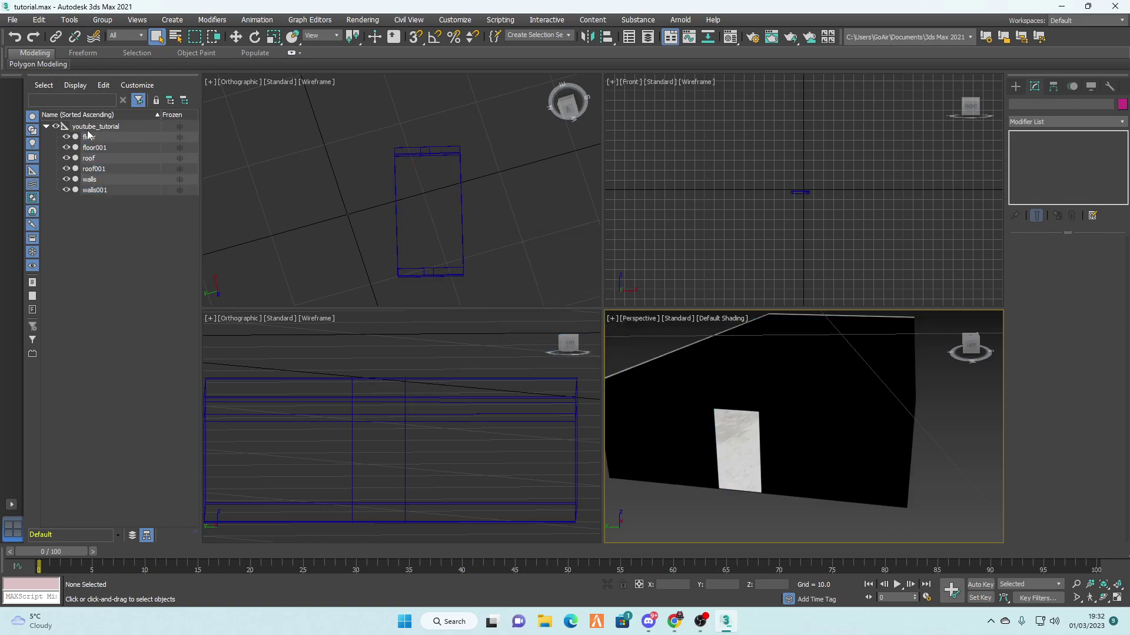
click(89, 137)
right_click(119, 141)
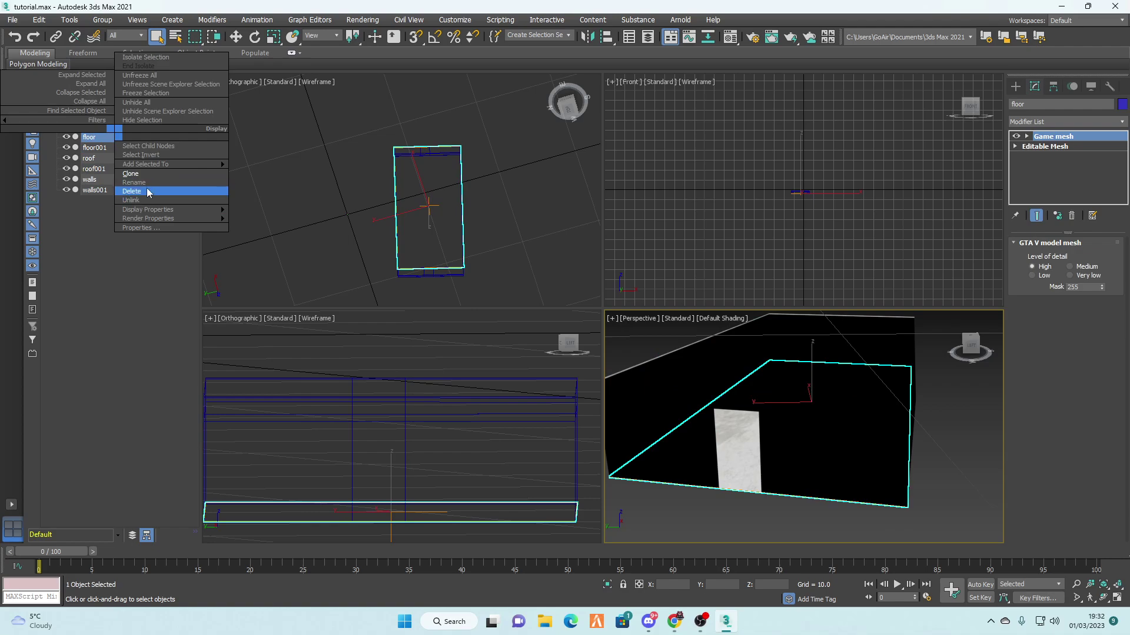
click(147, 192)
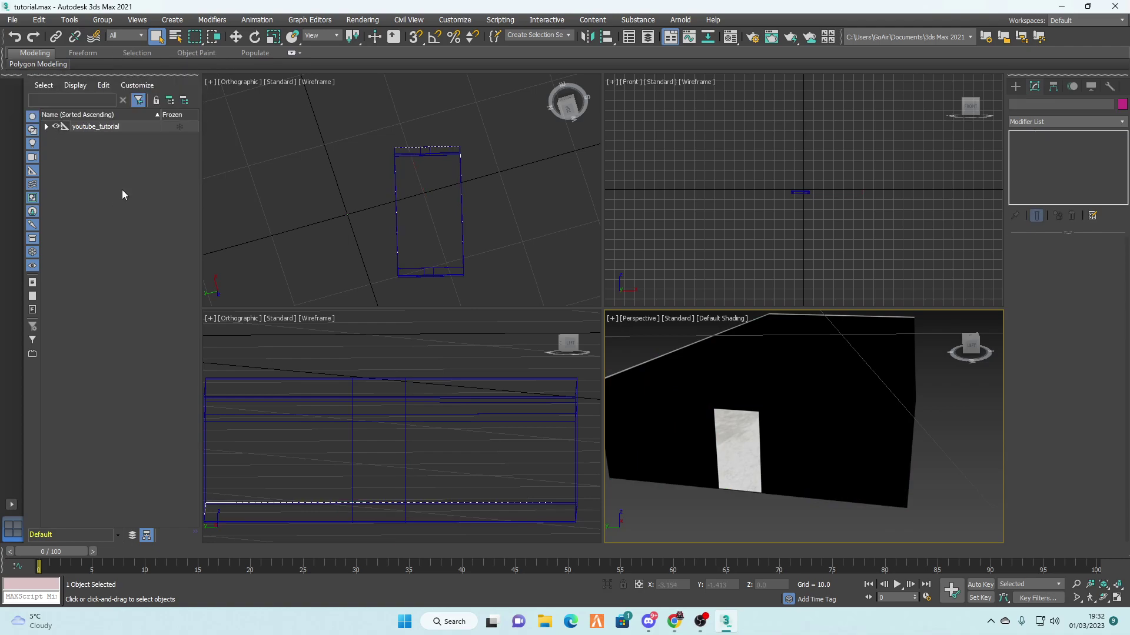
click(46, 126)
click(89, 147)
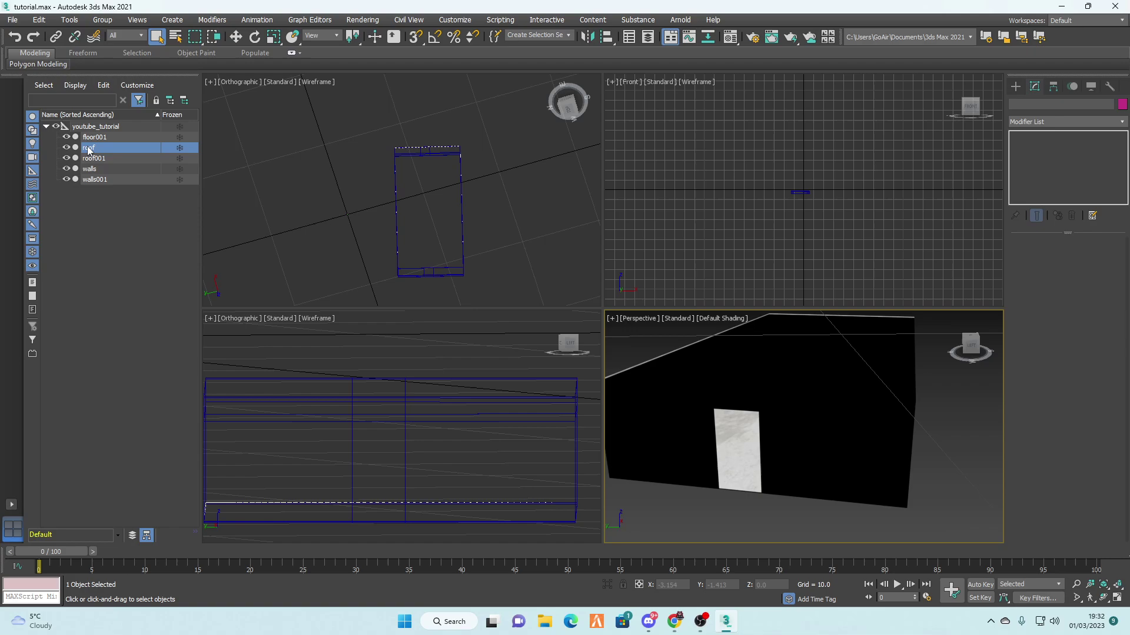
right_click(115, 148)
click(151, 202)
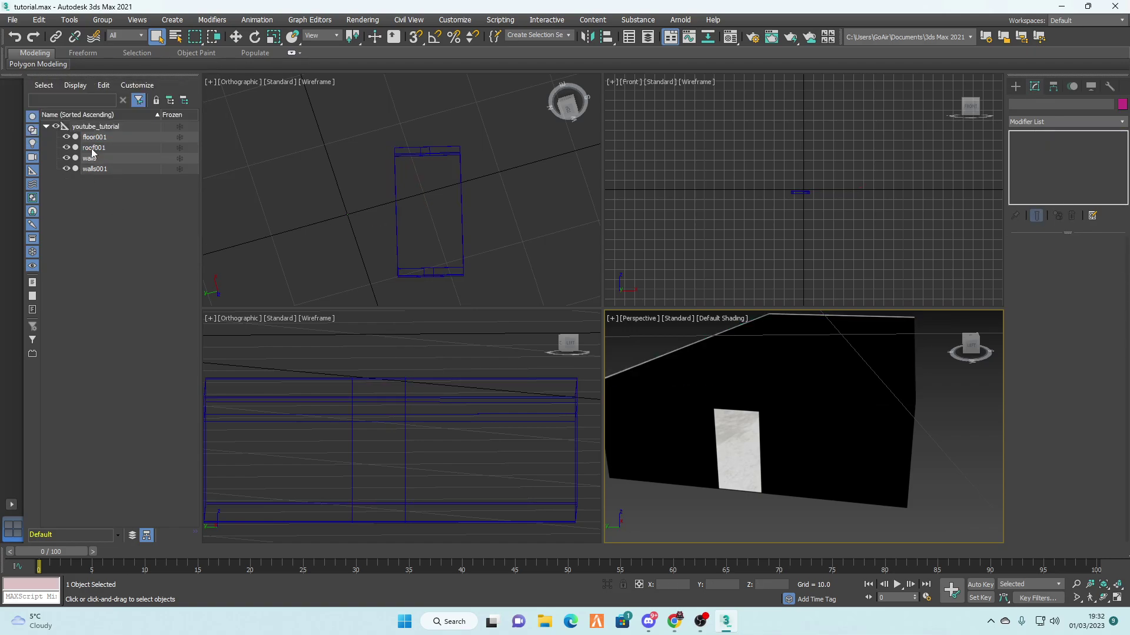
click(109, 159)
right_click(110, 159)
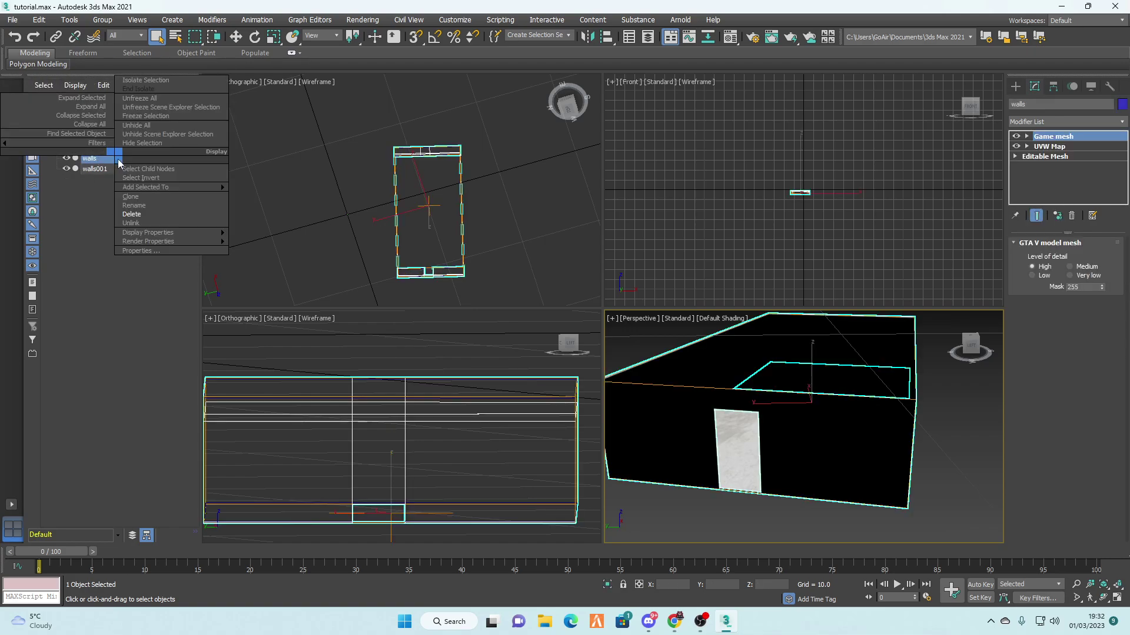
click(155, 214)
Delete the youtube_tutorial parent object and select floor001.
click(87, 130)
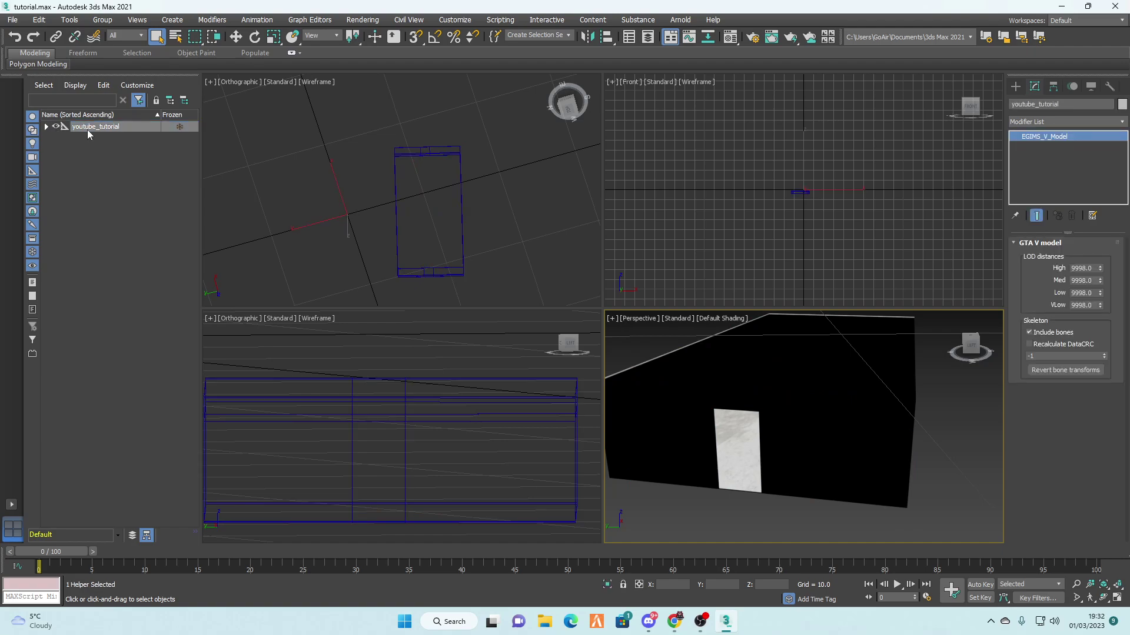
right_click(118, 129)
click(150, 185)
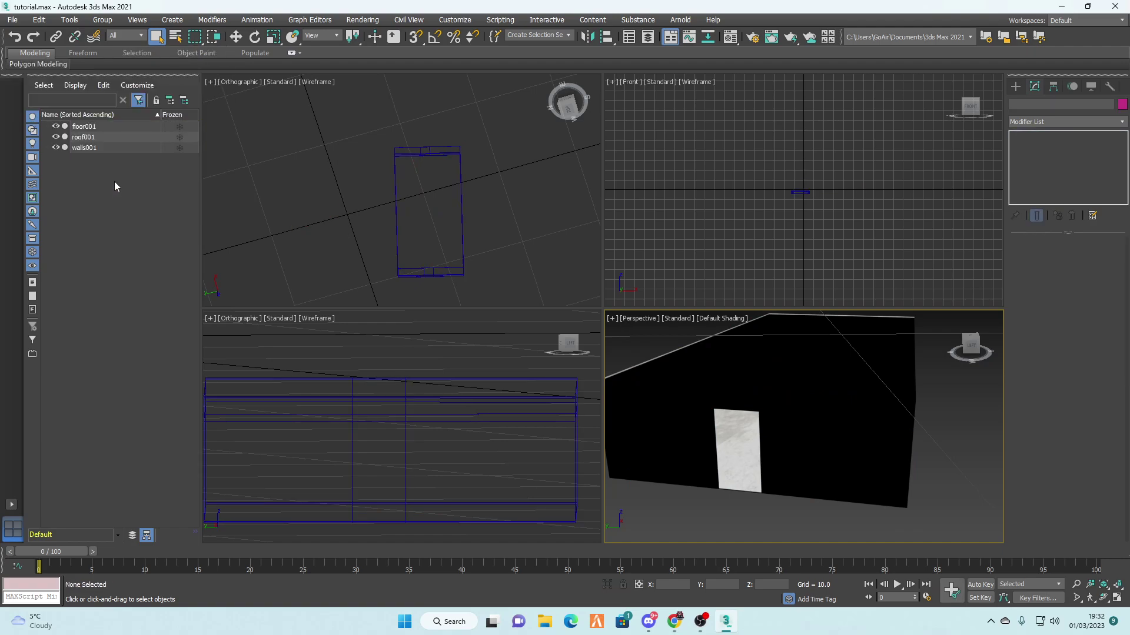
click(92, 127)
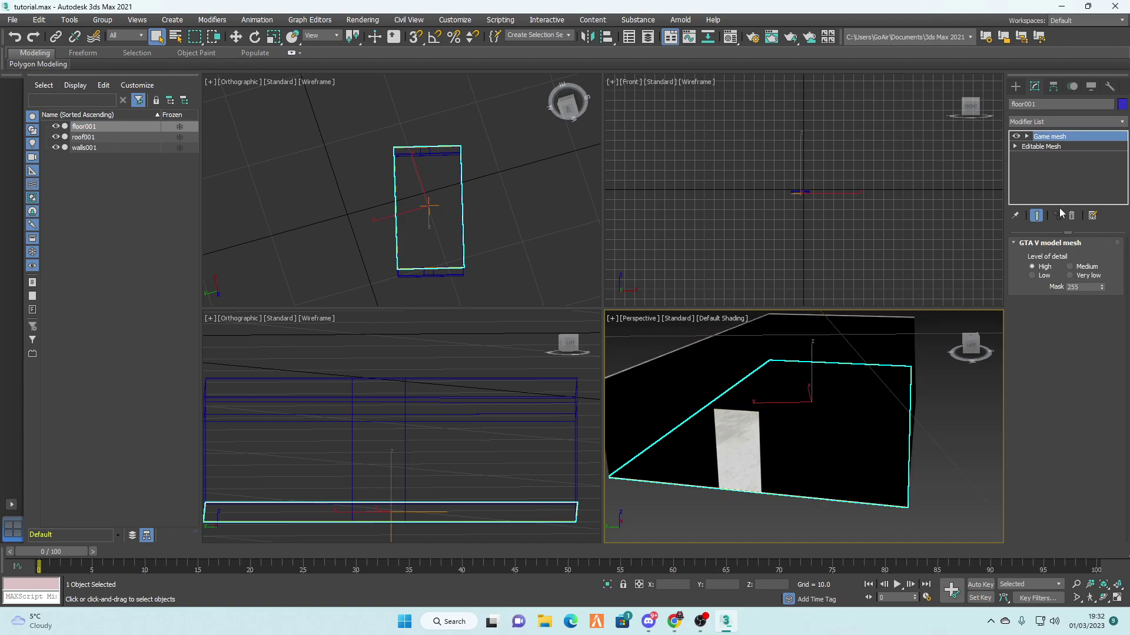
In GIMS Evo GTA V, apply the Collisions Mesh : Modifier type to floor001.
click(1109, 87)
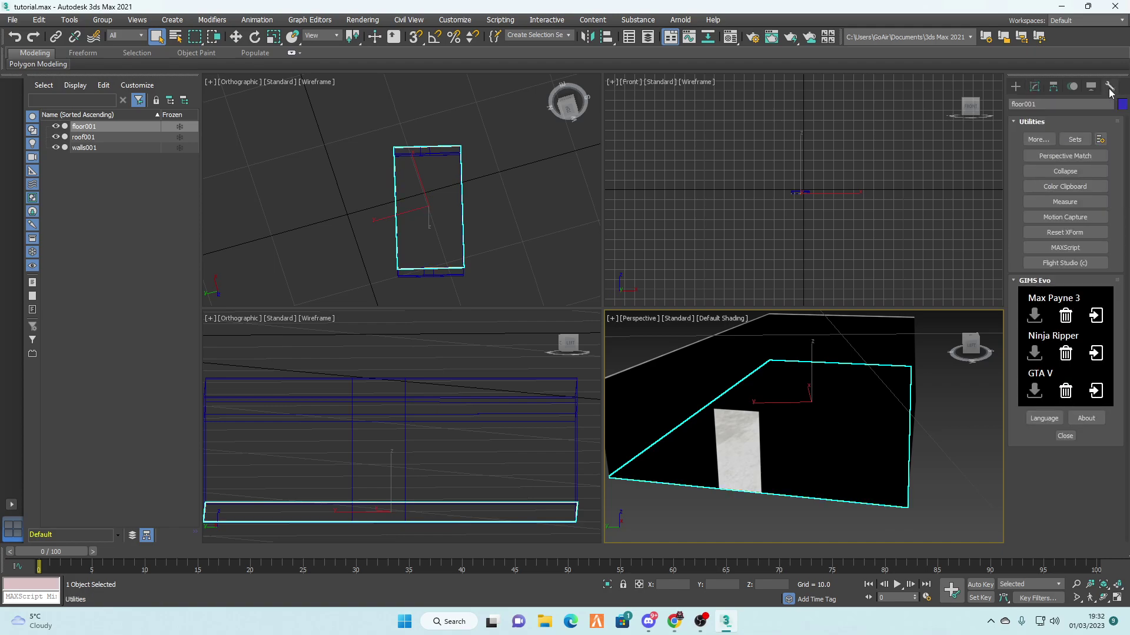
click(1096, 391)
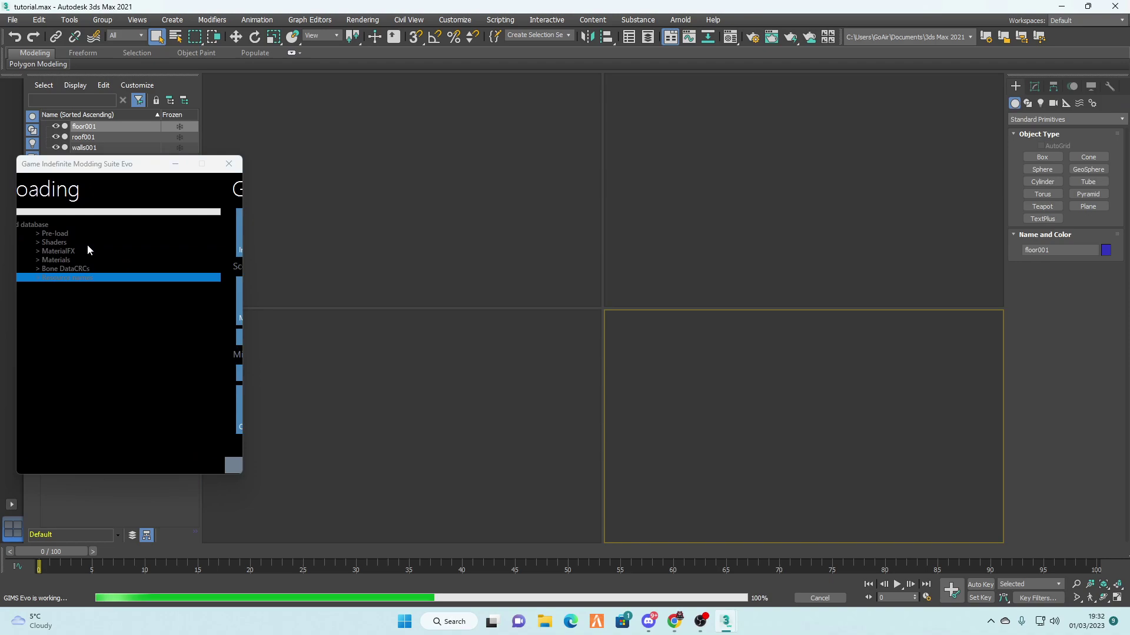
click(81, 343)
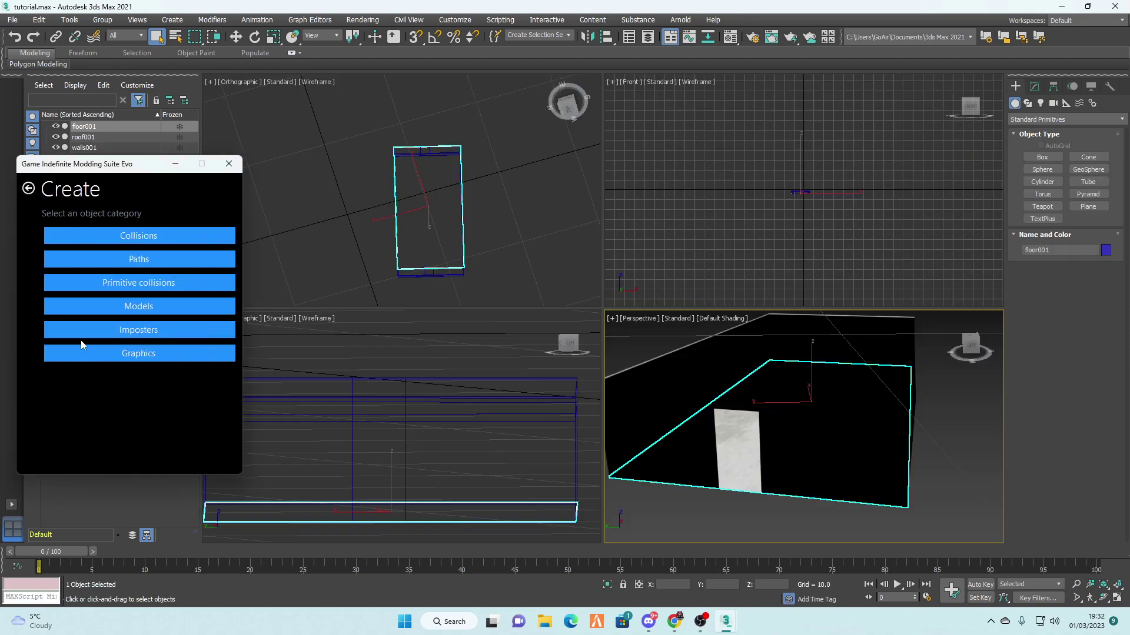
click(128, 235)
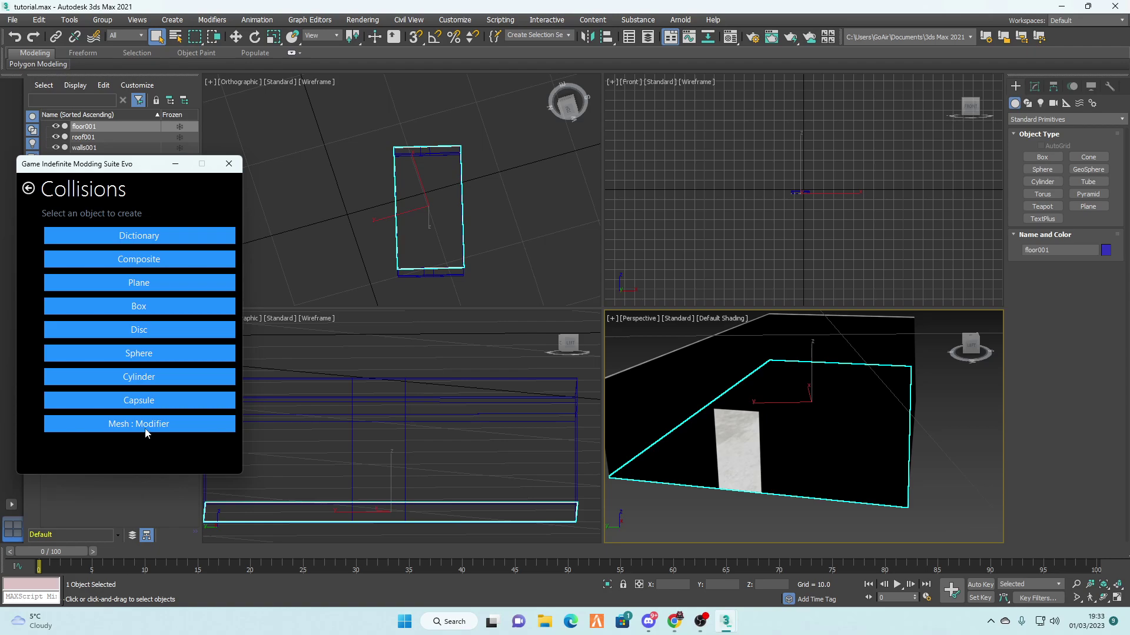
click(145, 424)
click(229, 163)
Enable the Map animal, Map cover, Map dynamic, Map vehicle and Map weapon flags on floor001.
click(85, 126)
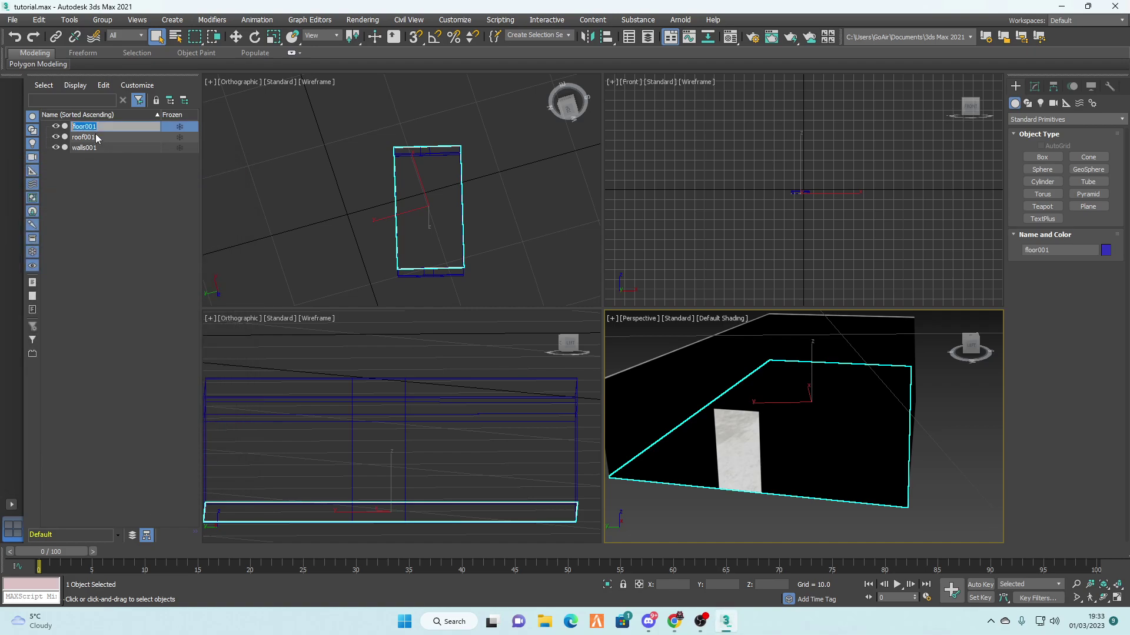
click(101, 150)
click(99, 127)
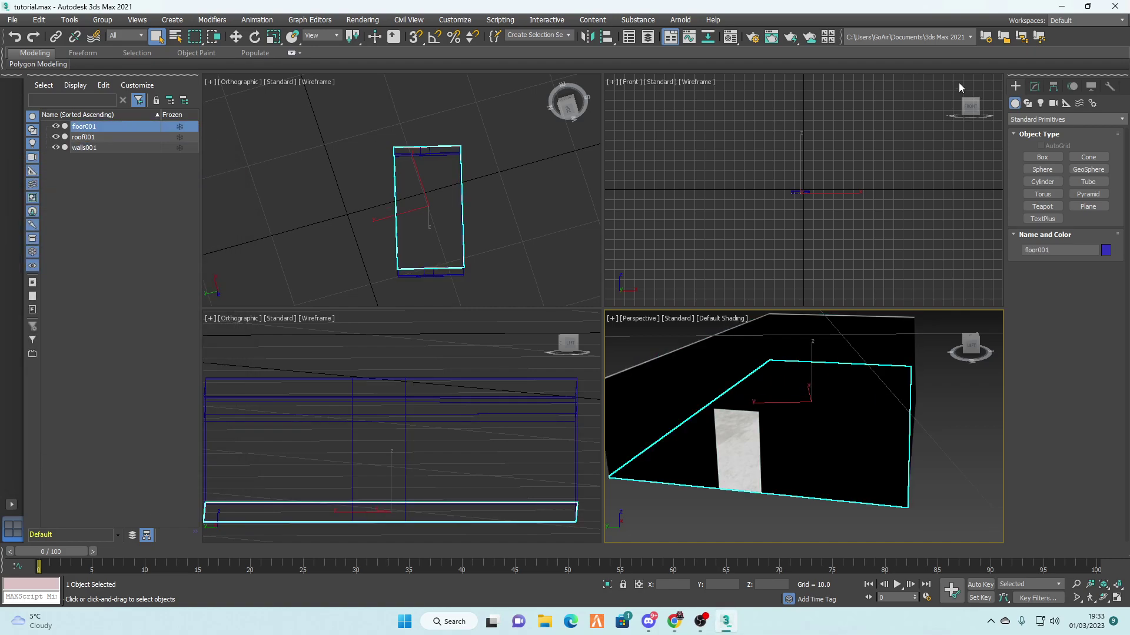
click(1044, 88)
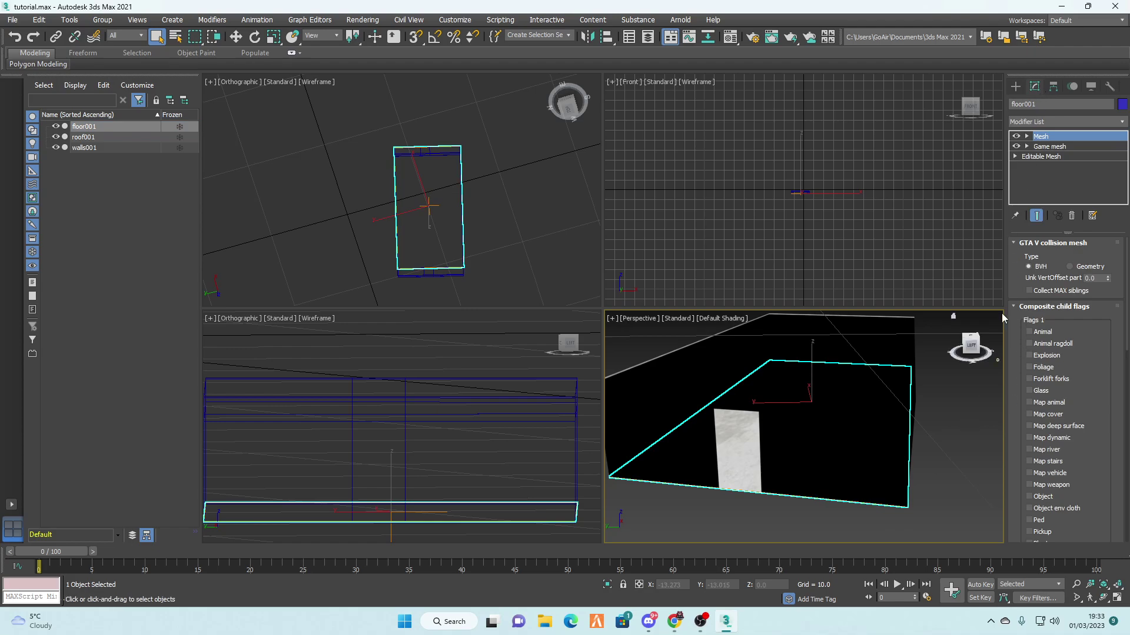
scroll(1070, 402, down, 1)
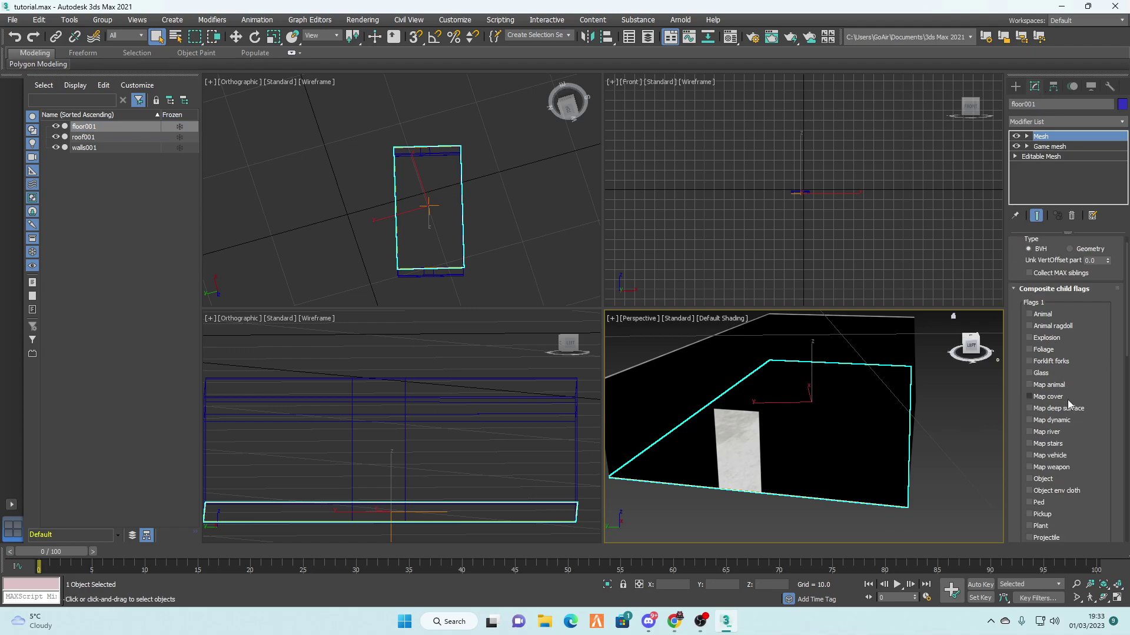
click(1062, 386)
click(1059, 398)
click(1063, 424)
click(1062, 458)
click(126, 136)
click(123, 125)
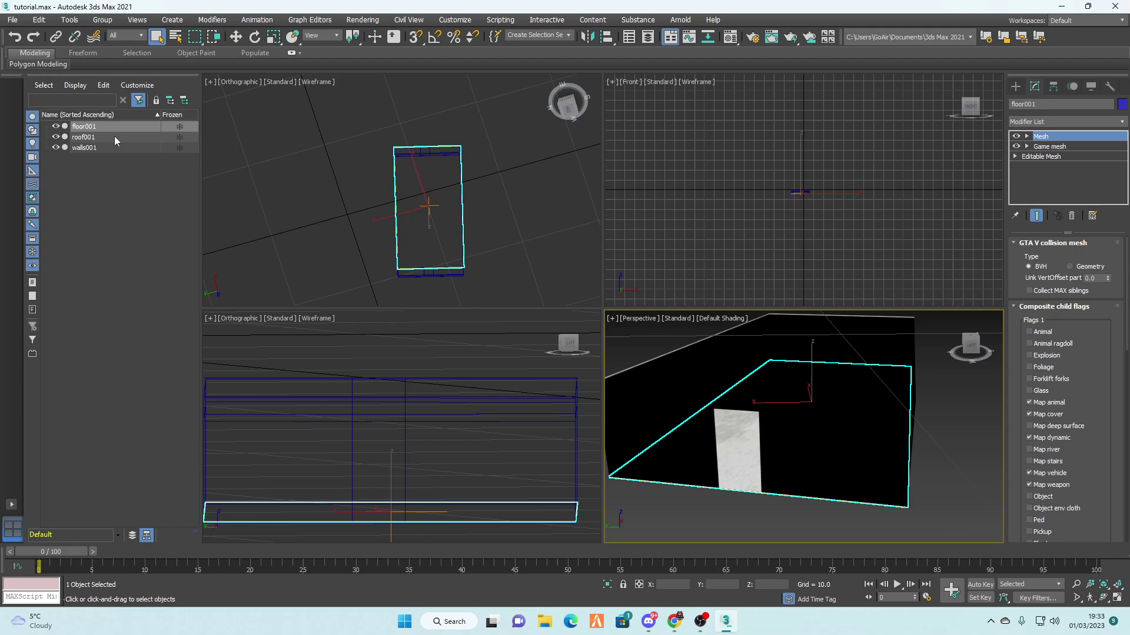
Inspect the Editable Mesh settings of roof001 and floor001, then reselect floor001.
click(115, 136)
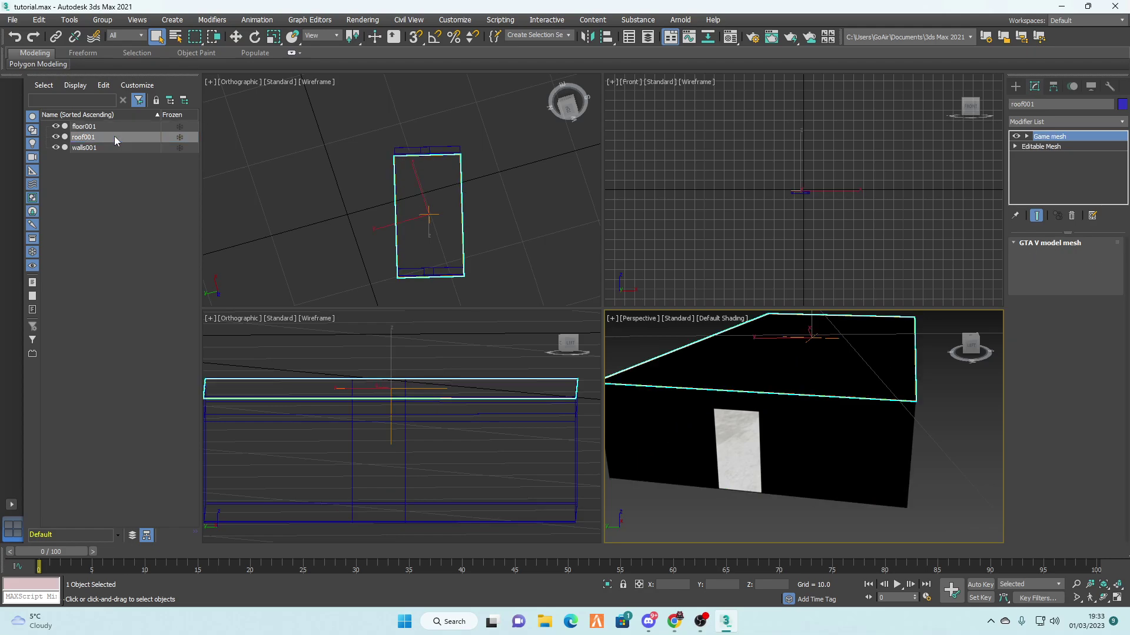
click(1037, 147)
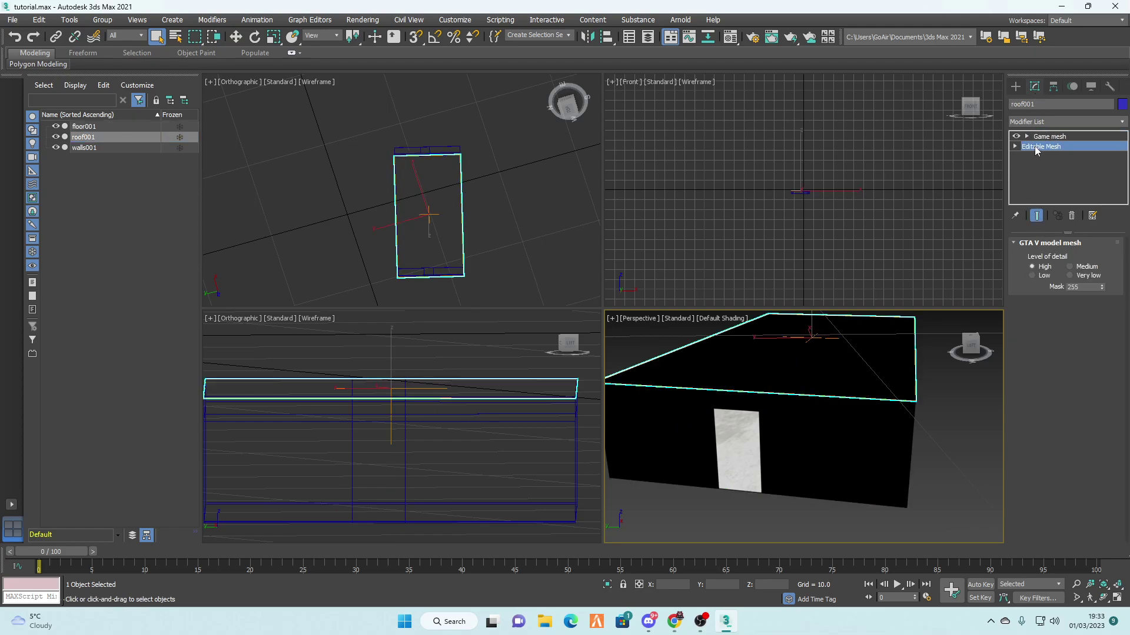
click(129, 125)
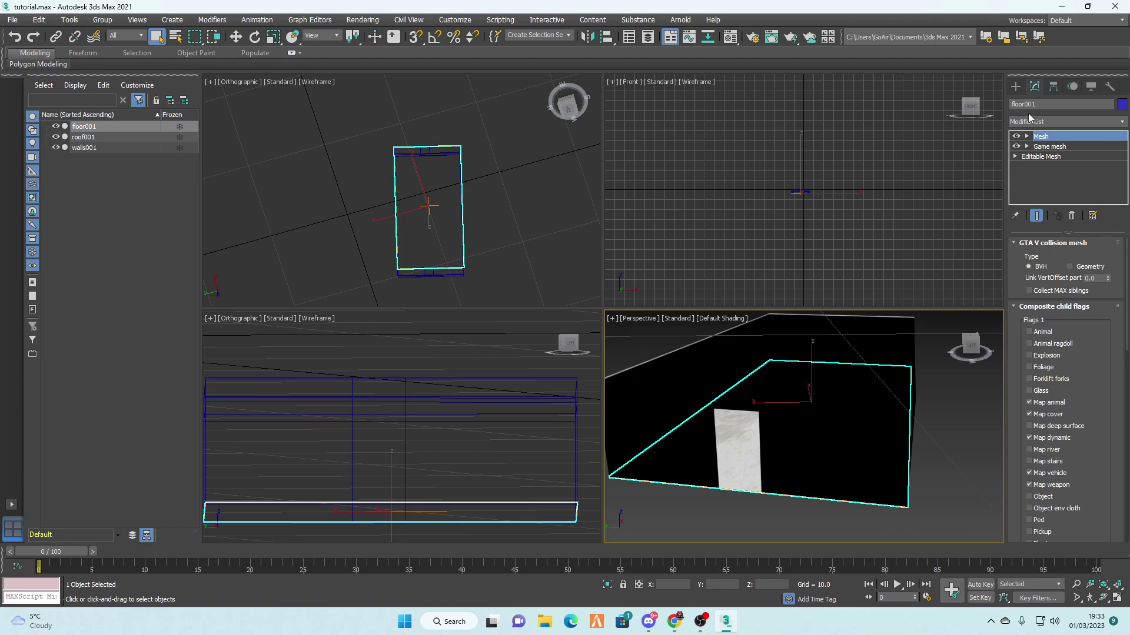
click(1035, 157)
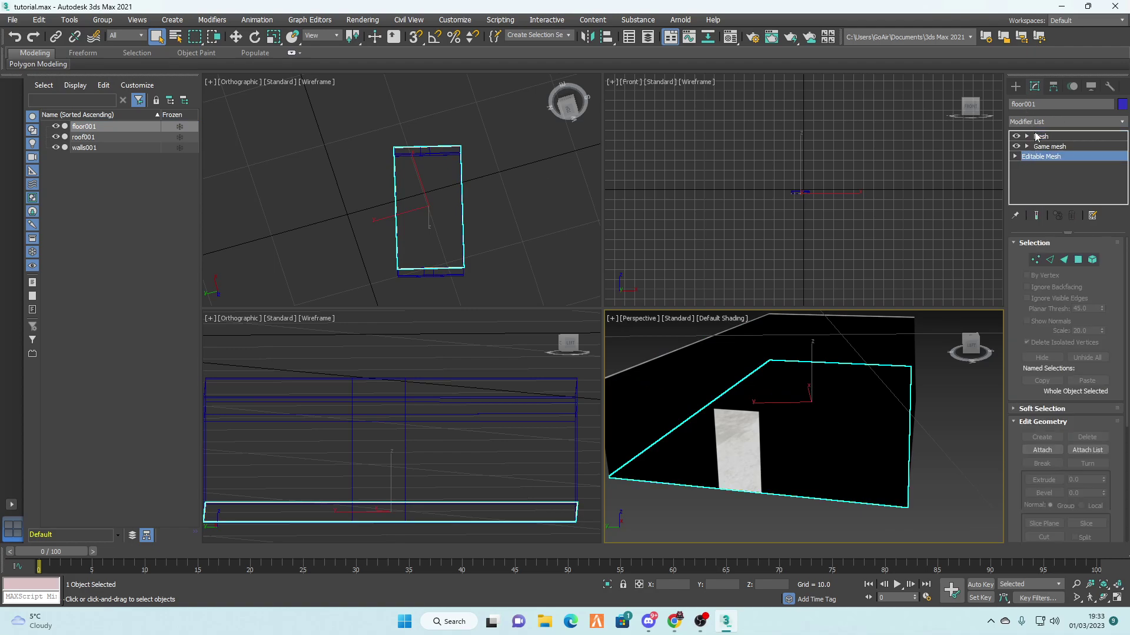
click(1016, 156)
click(1043, 197)
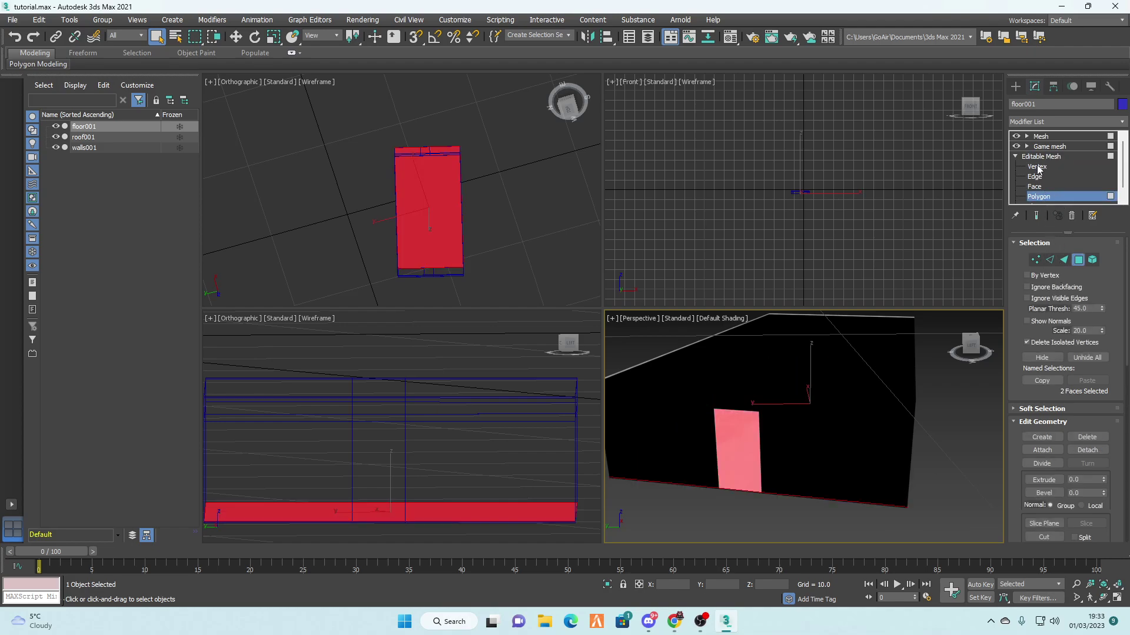
click(1039, 157)
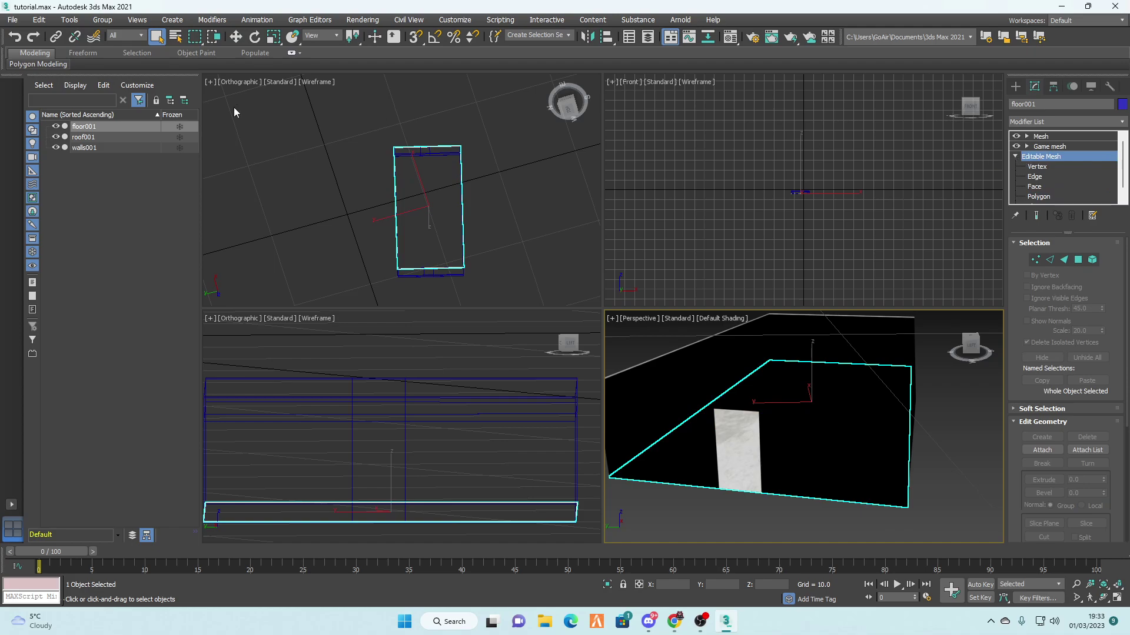
click(98, 127)
click(151, 202)
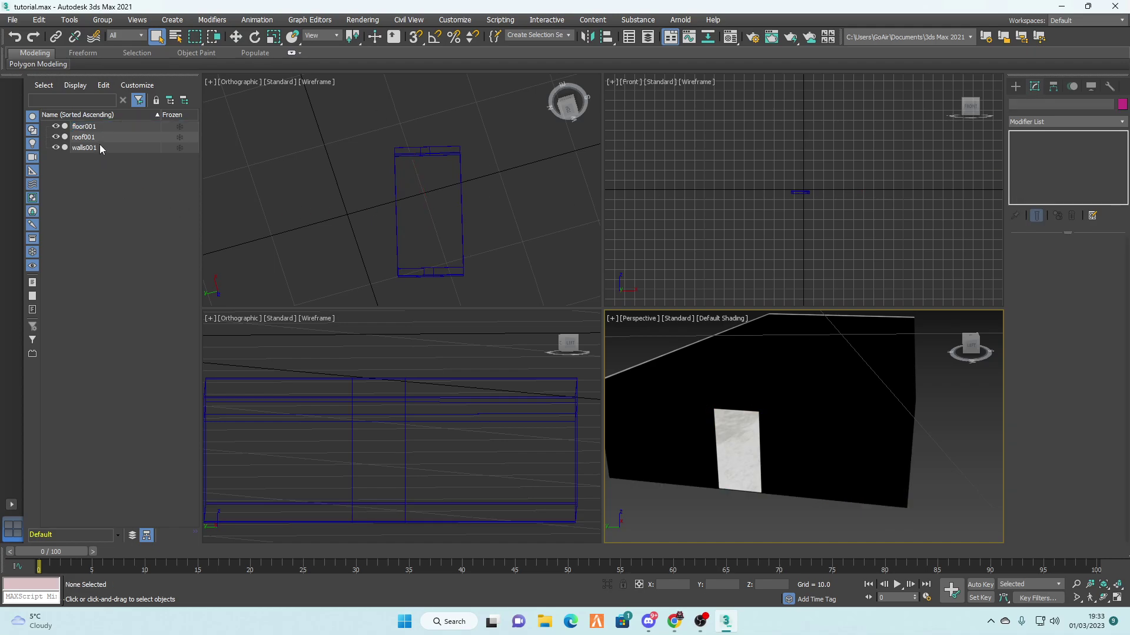
click(98, 128)
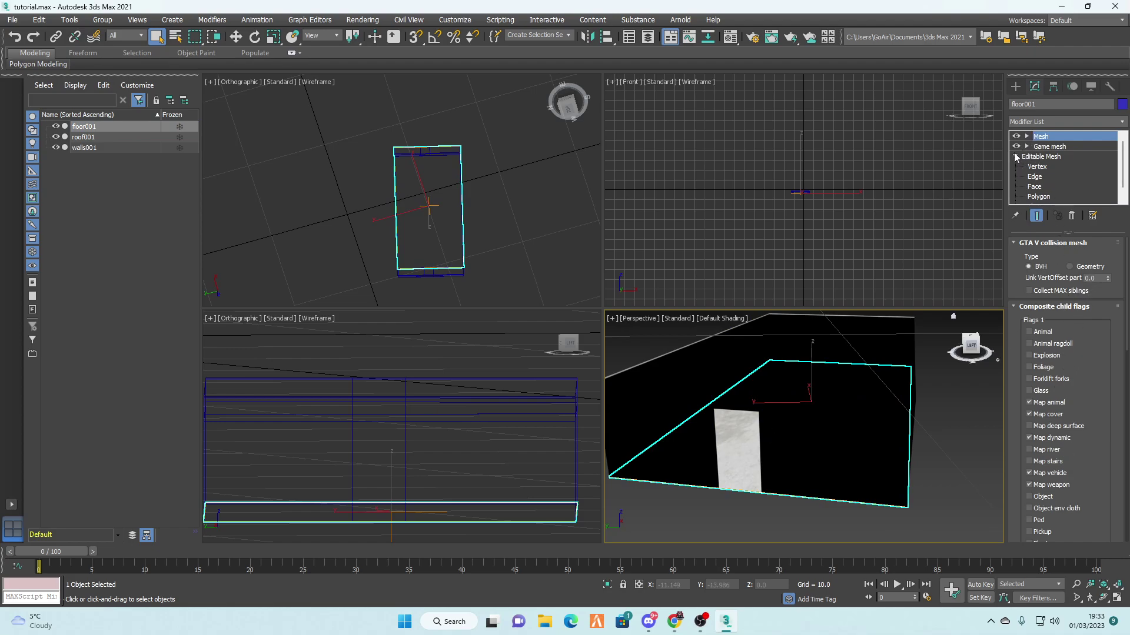
Attach roof001 and walls001 to floor001's Editable Mesh and verify in Schematic View.
click(1037, 157)
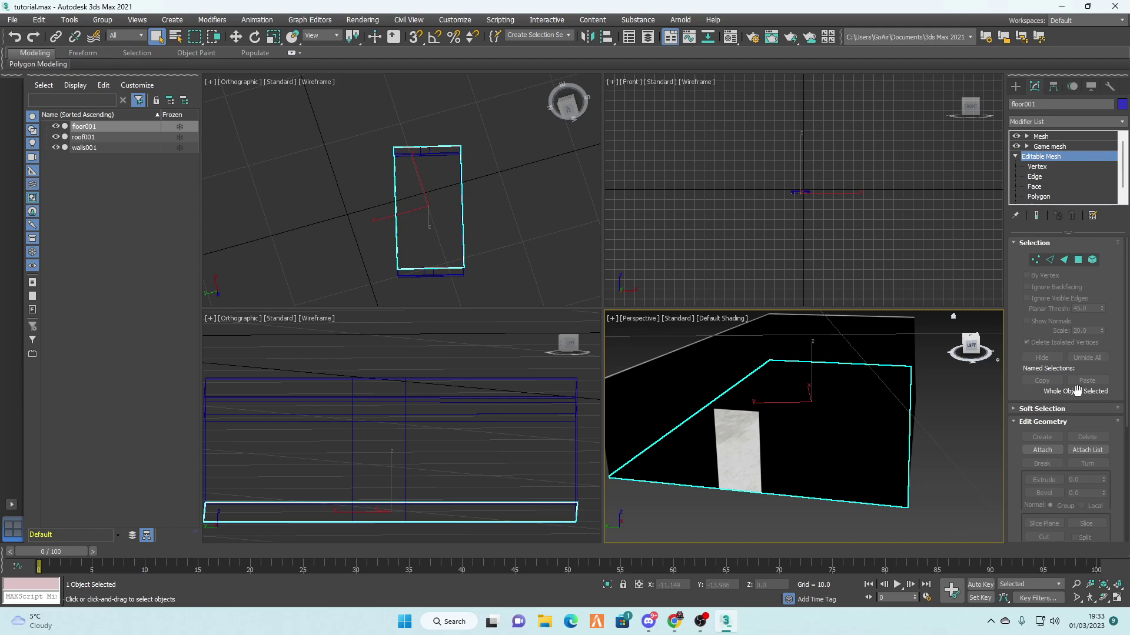
click(1045, 451)
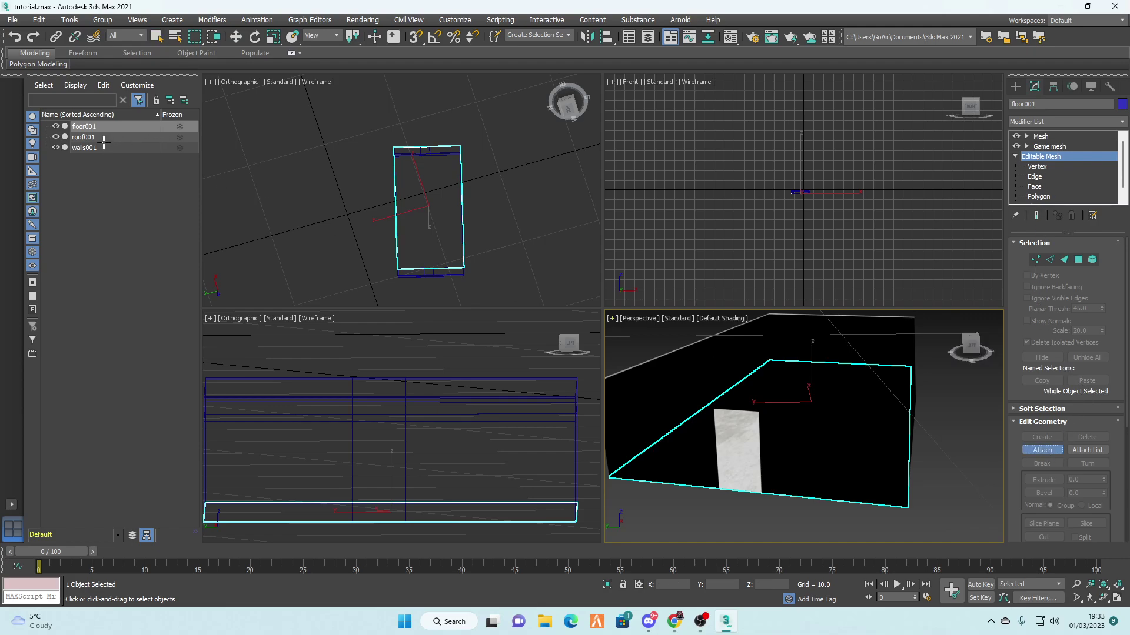
click(103, 141)
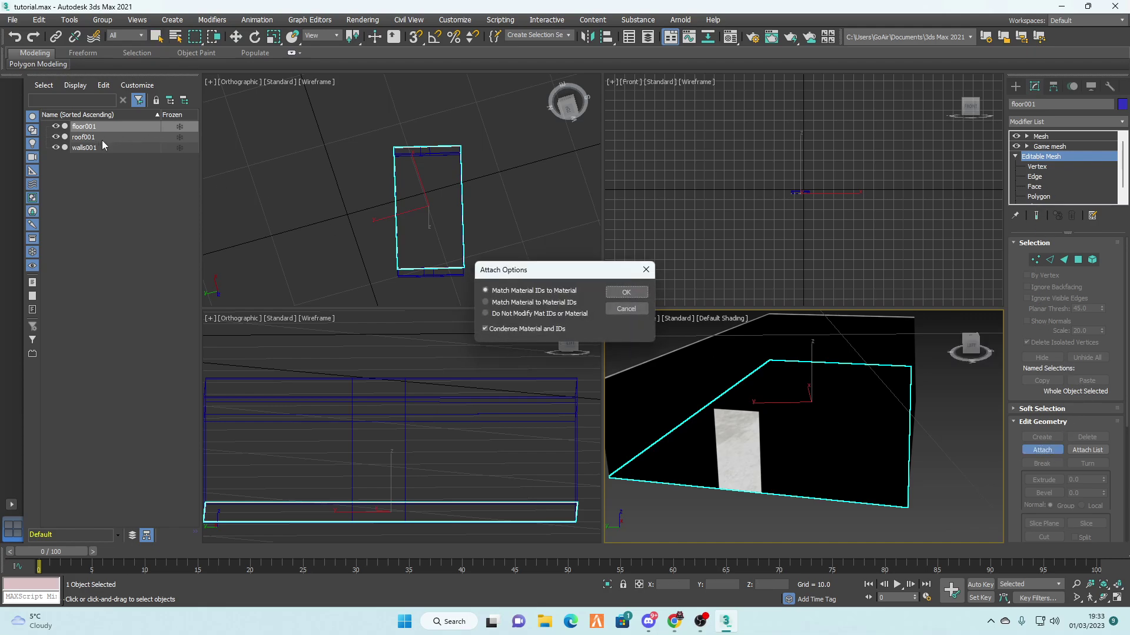
click(627, 293)
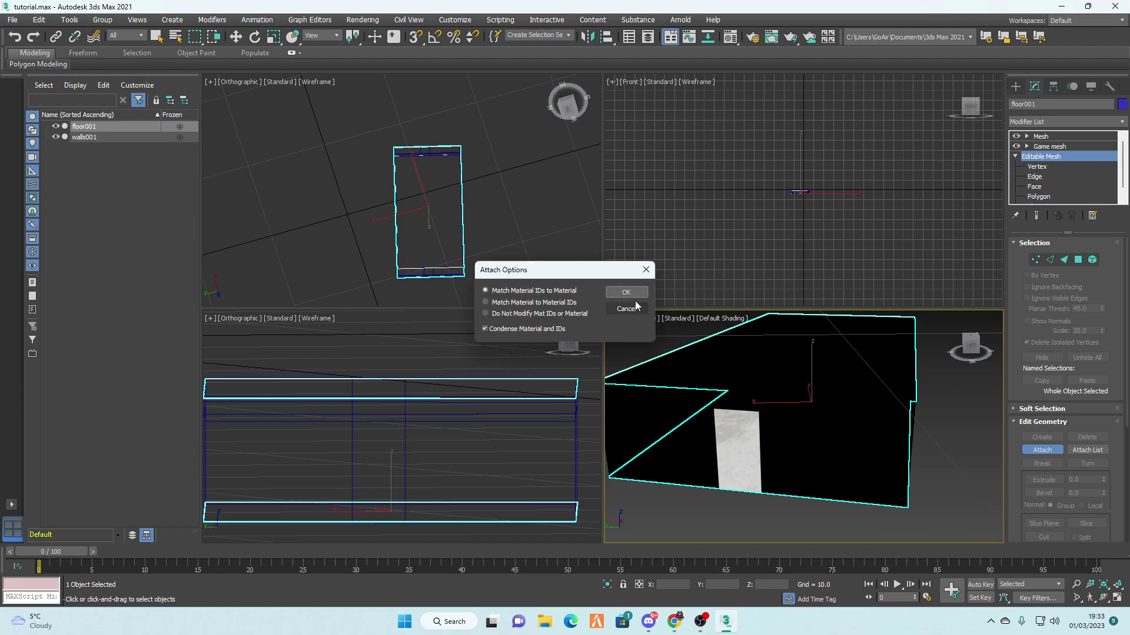
click(620, 292)
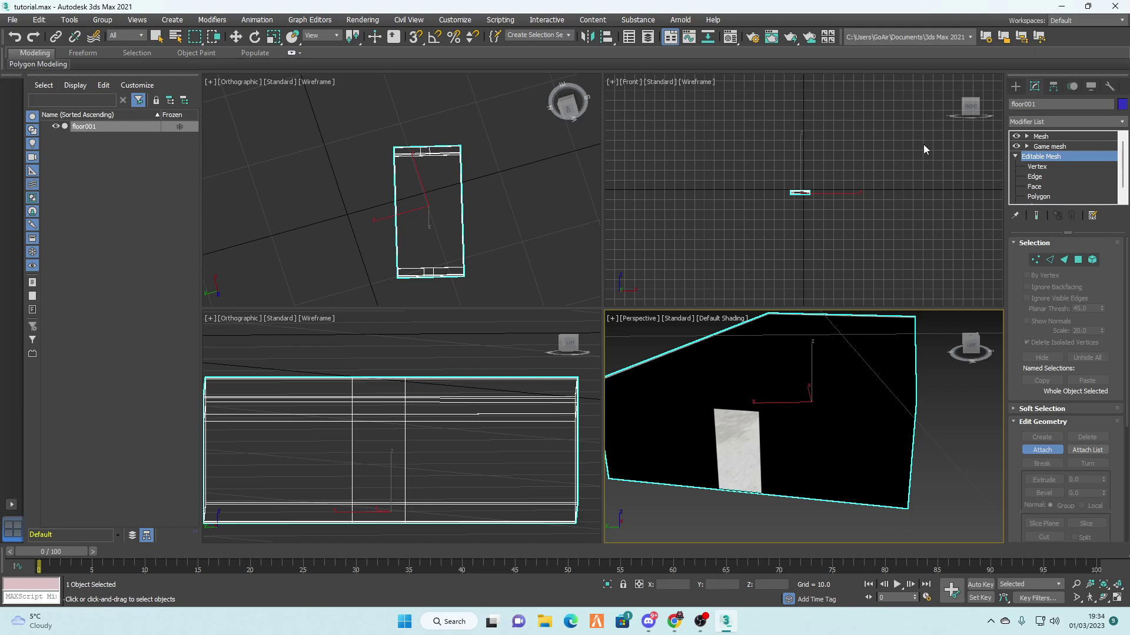
click(709, 40)
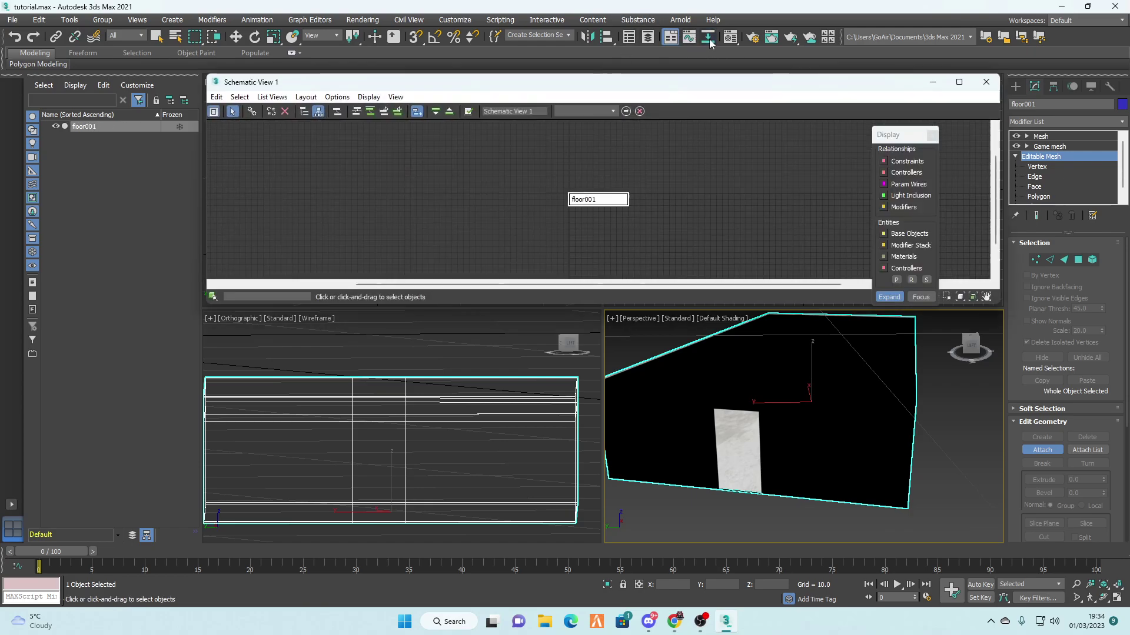
click(986, 82)
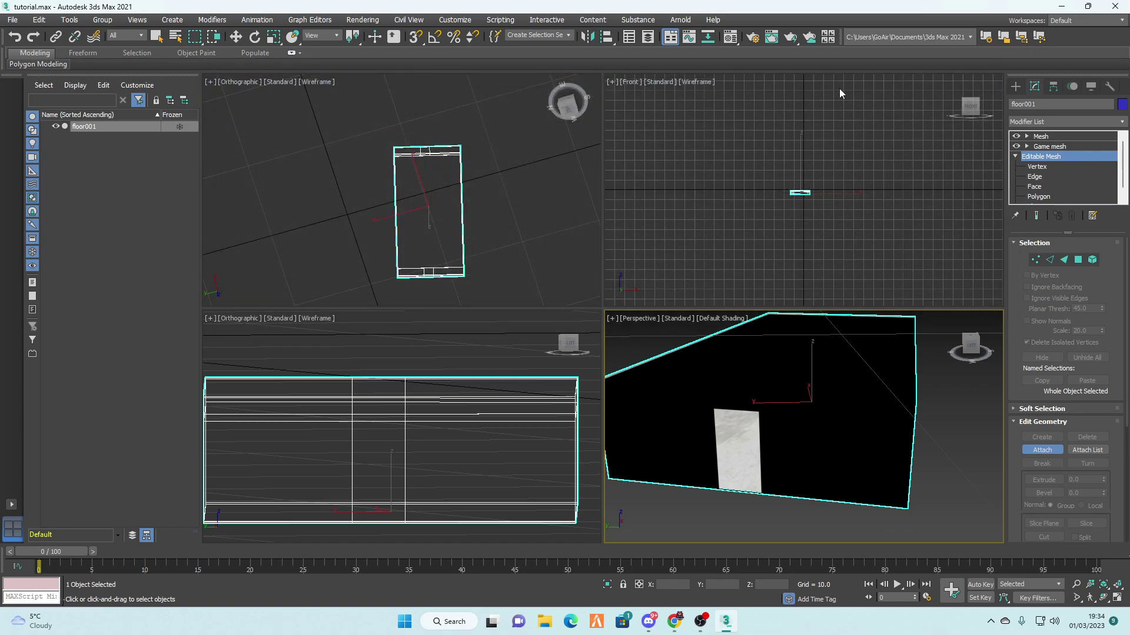
click(1110, 87)
Create a GIMS Evo composite collision helper and rename it youtube_collision.
click(1097, 391)
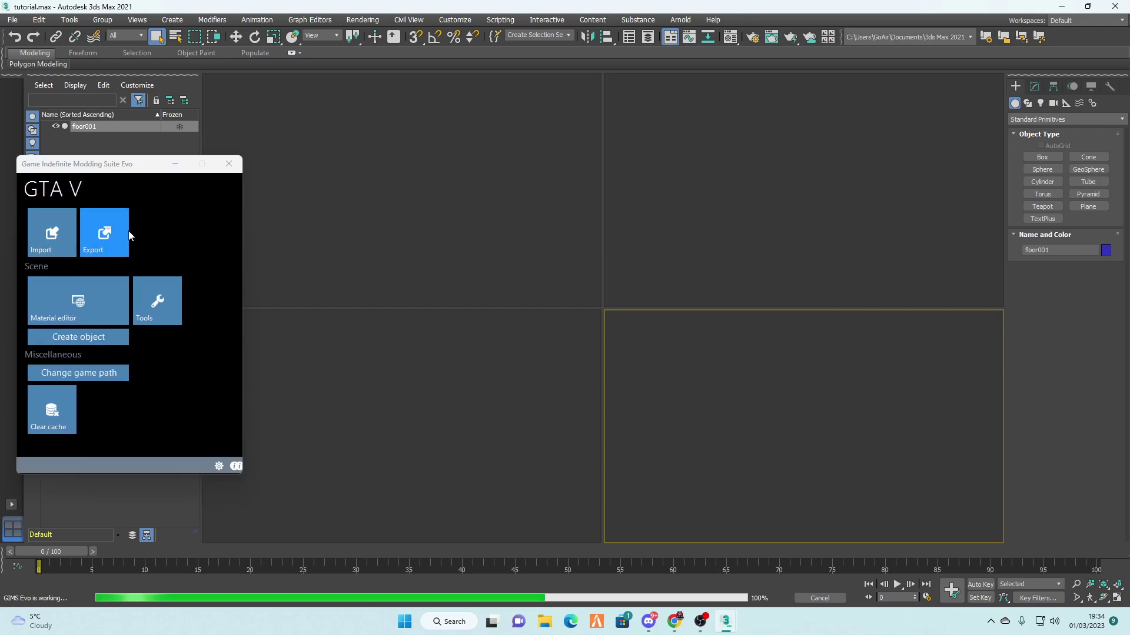
click(78, 341)
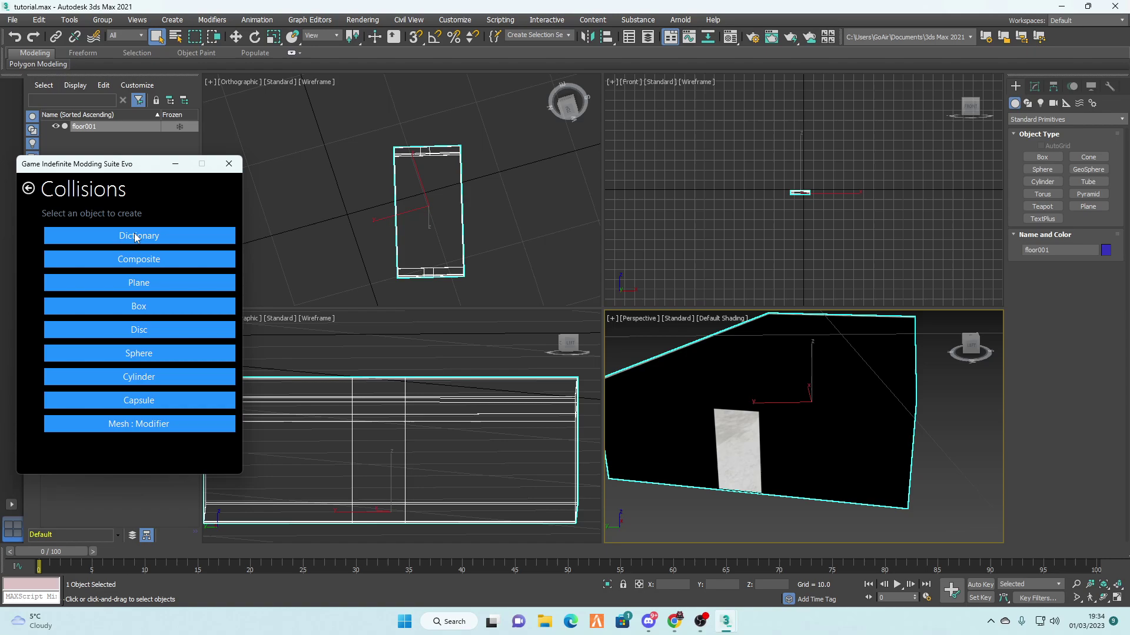
click(139, 266)
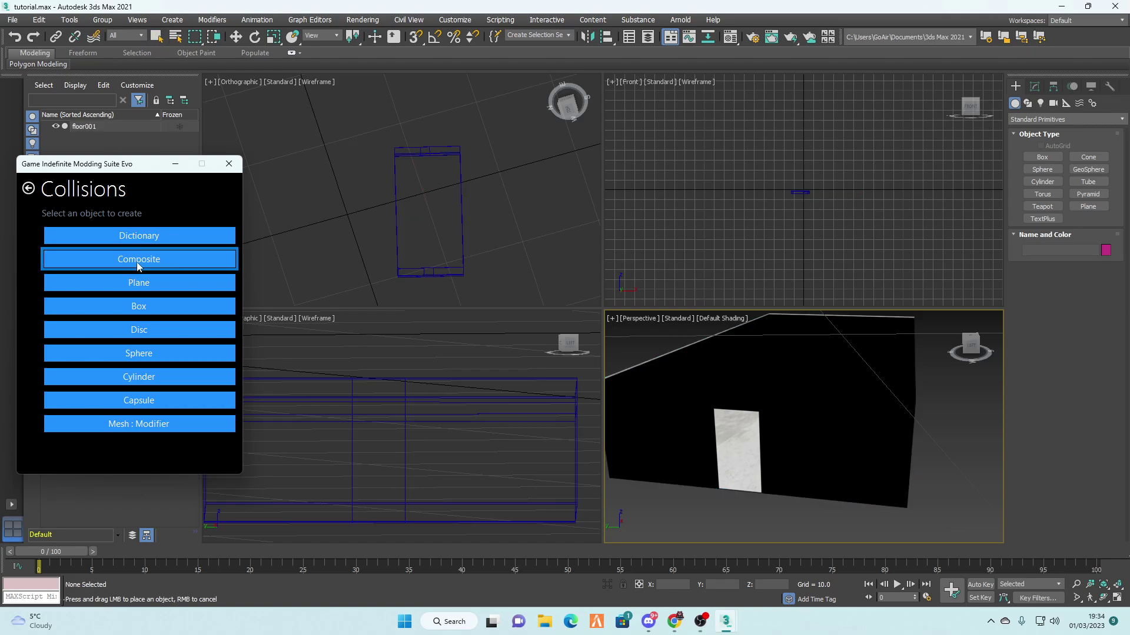
click(734, 436)
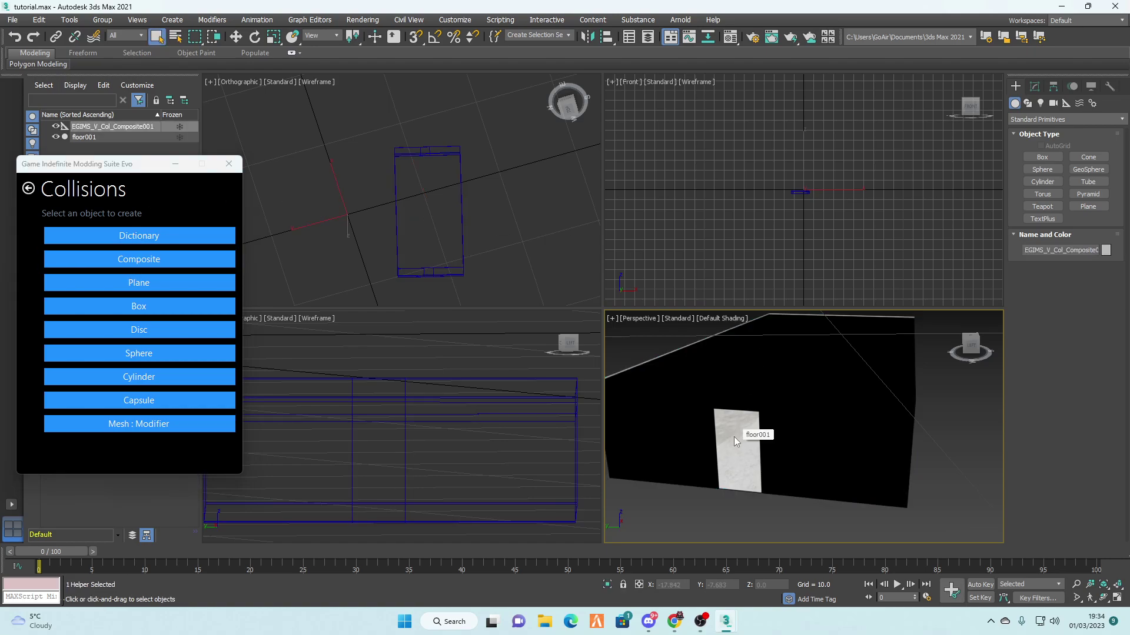
click(229, 164)
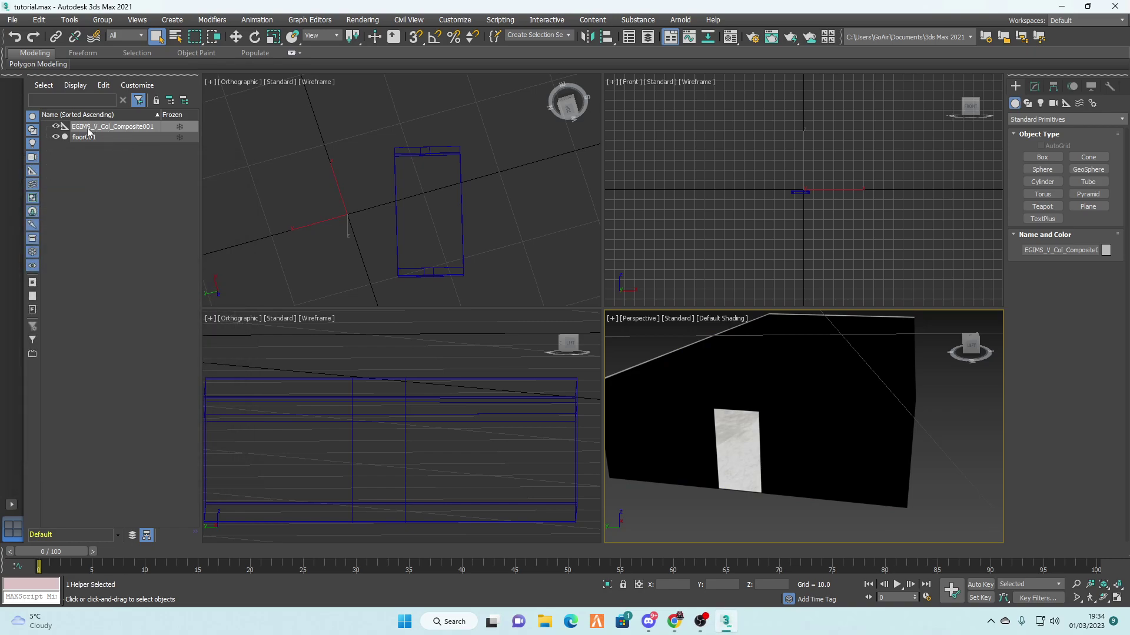
right_click(118, 132)
click(121, 180)
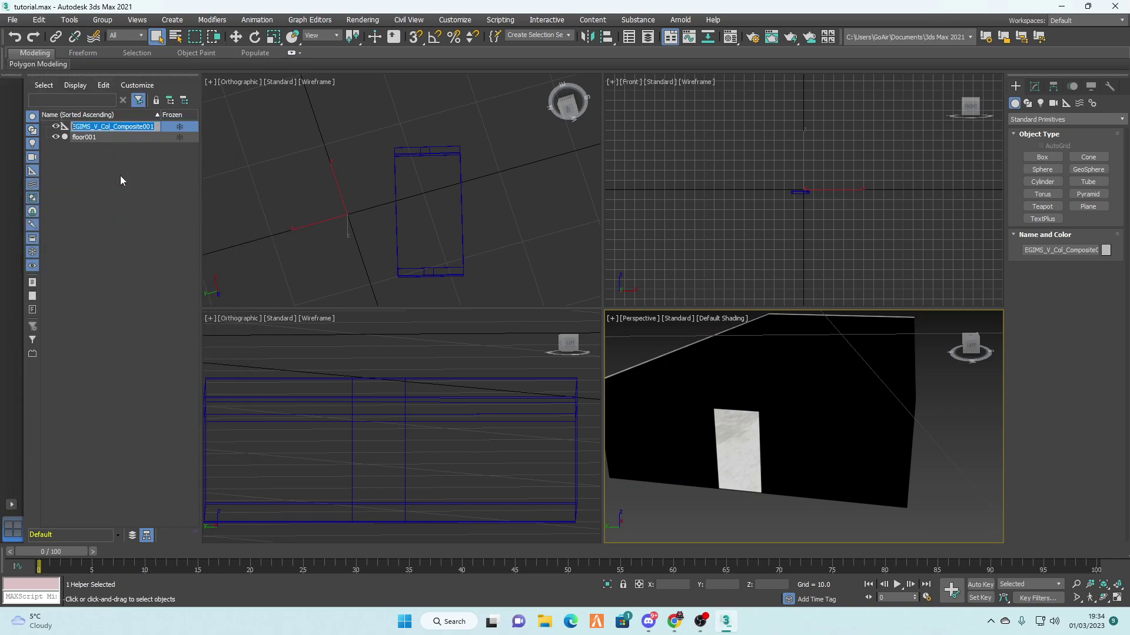
text(youtube_collision)
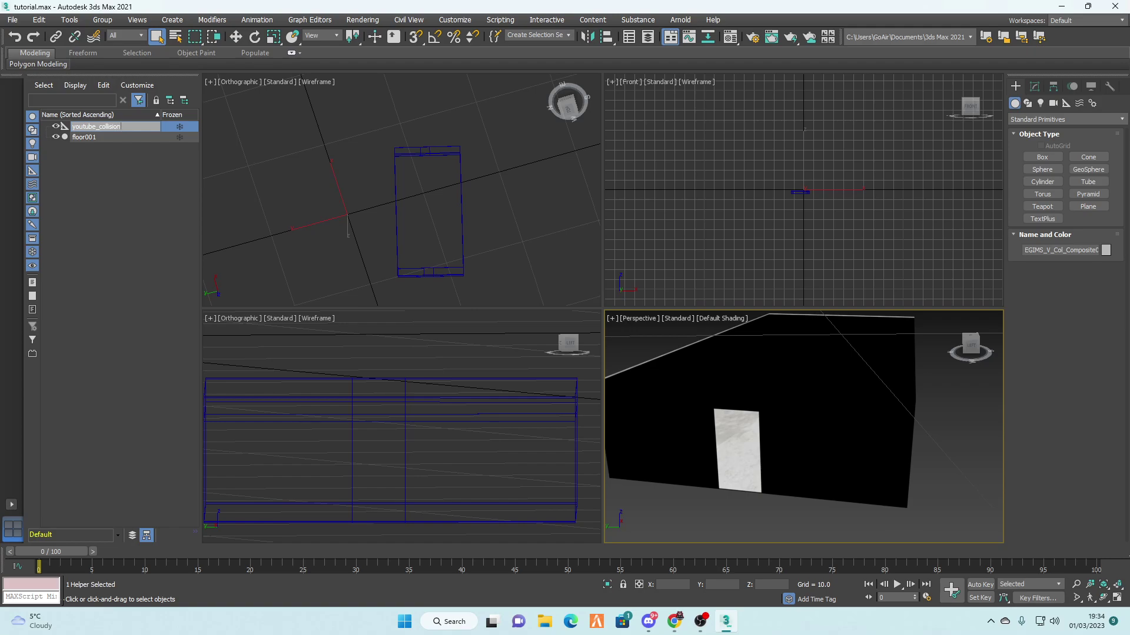
key(Return)
Parent floor001 under youtube_collision and select youtube_collision.
click(102, 187)
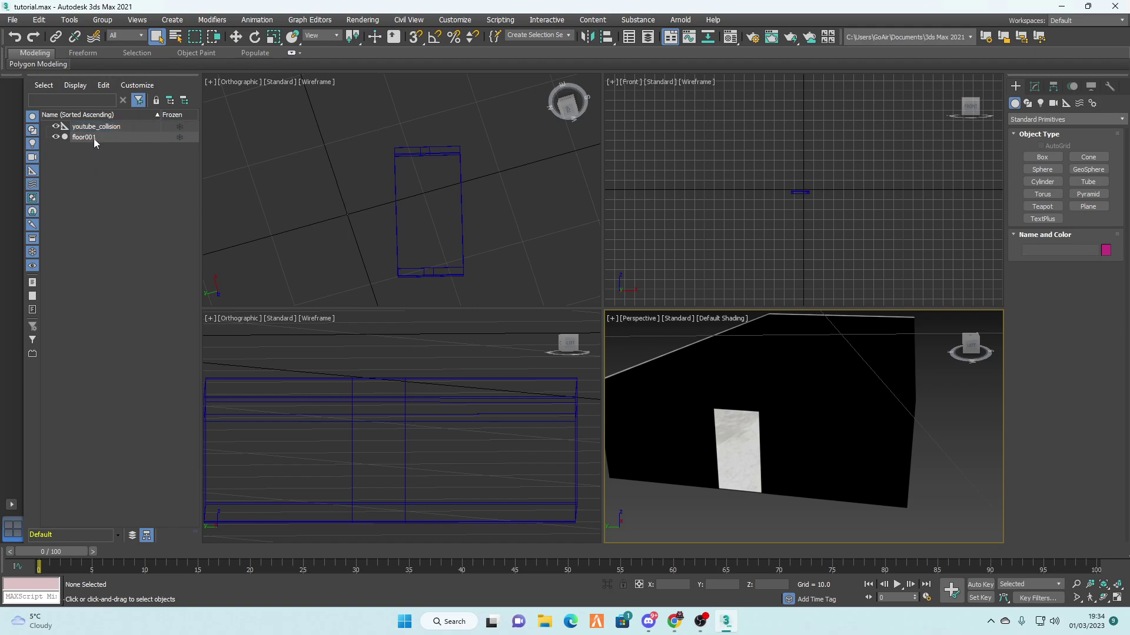
drag(94, 137, 96, 126)
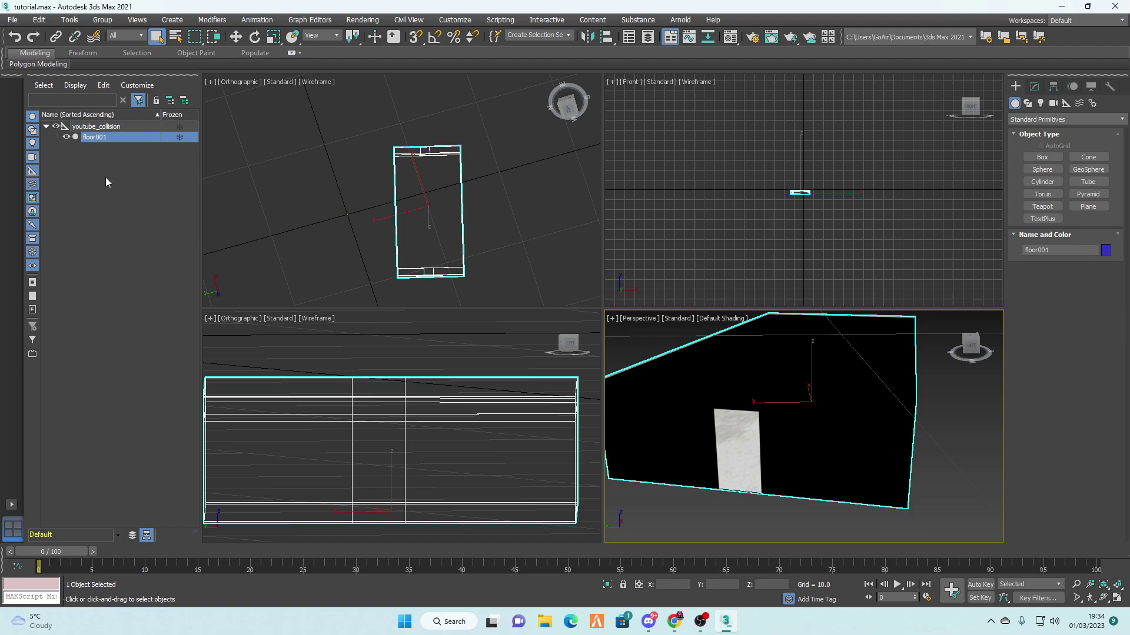
click(94, 129)
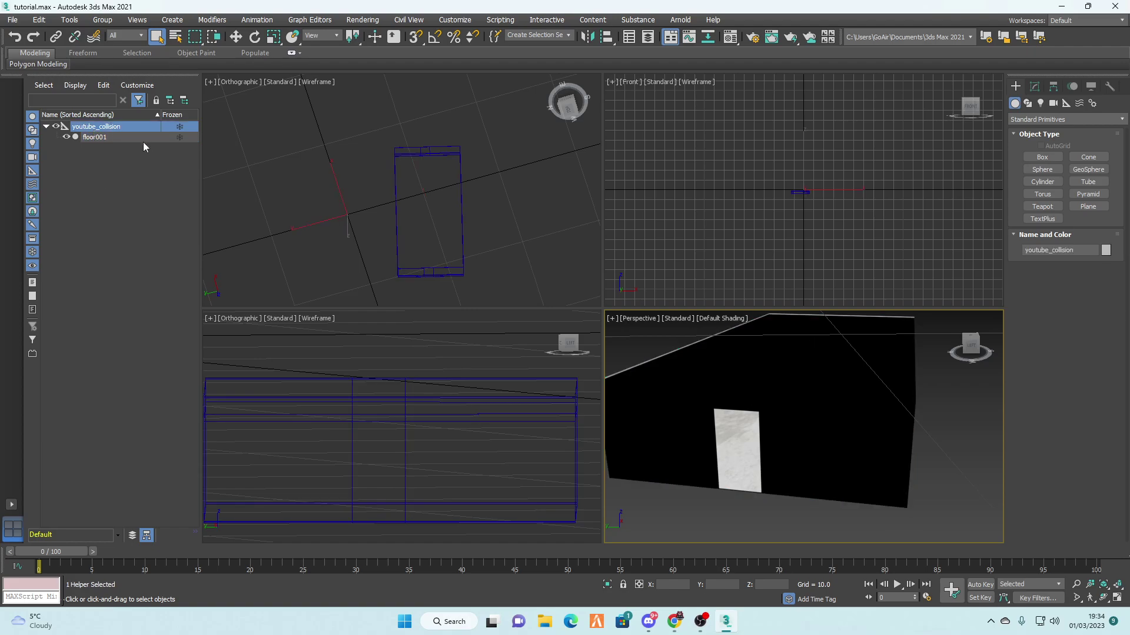
Export youtube_collision with GIMS Evo into a new Desktop folder named exportcollision.
click(1109, 87)
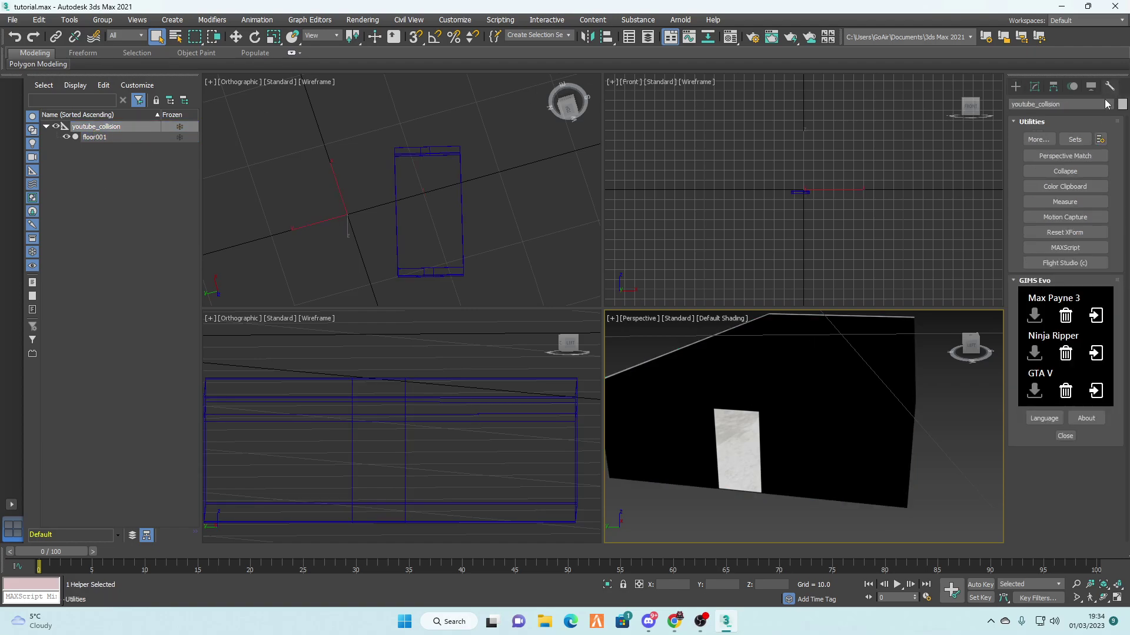
click(1103, 392)
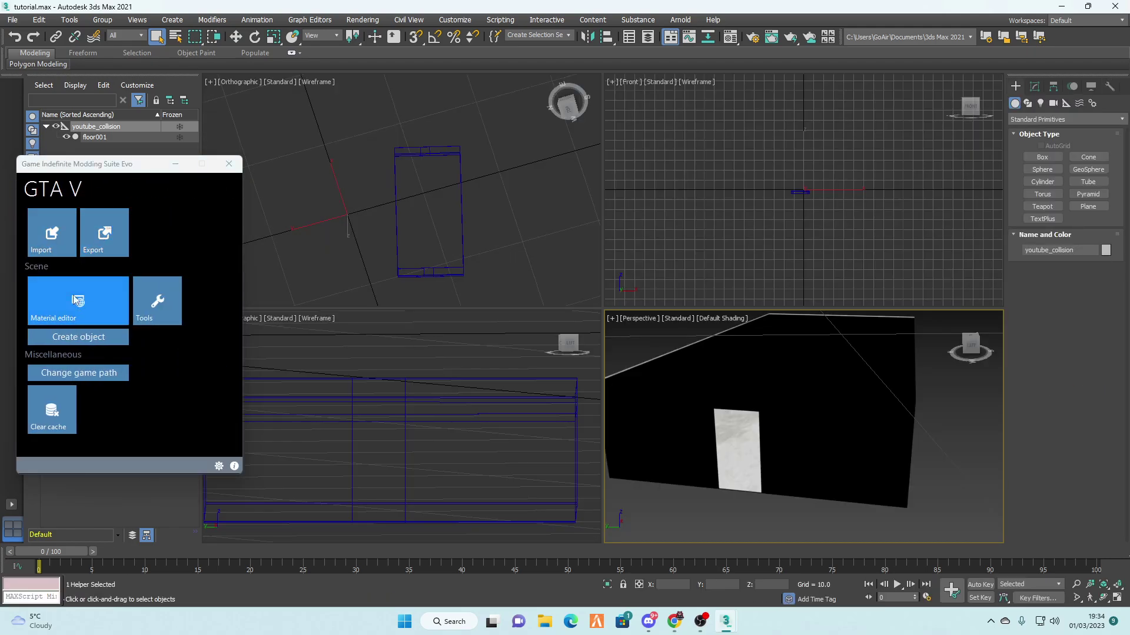
click(98, 241)
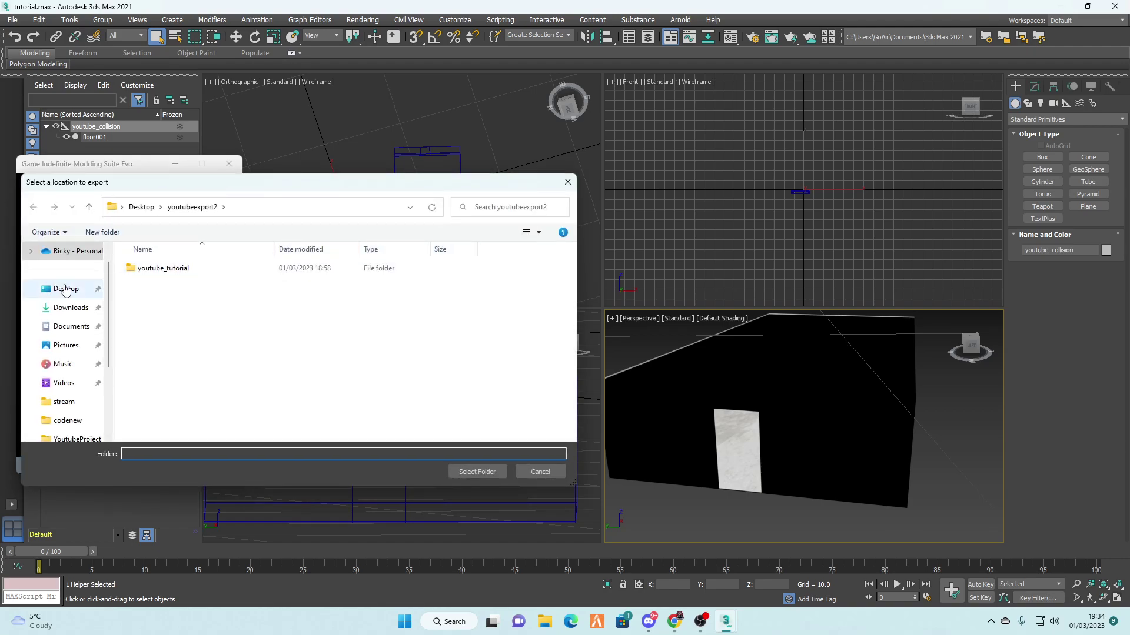
click(65, 288)
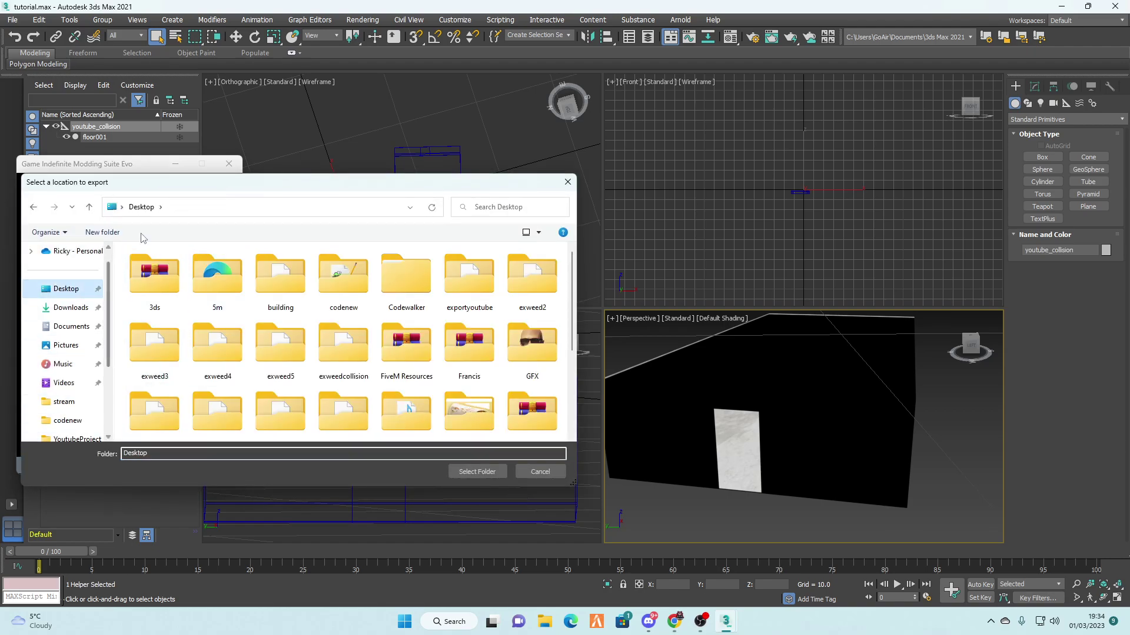
click(95, 233)
text(e)
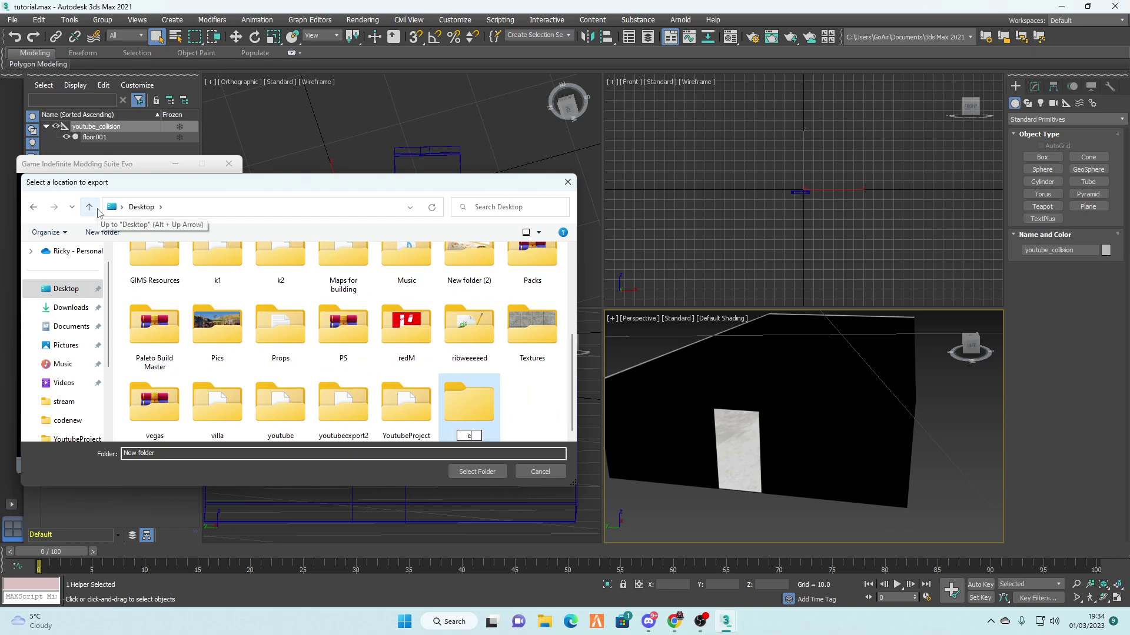
text(xportcollision)
key(Return)
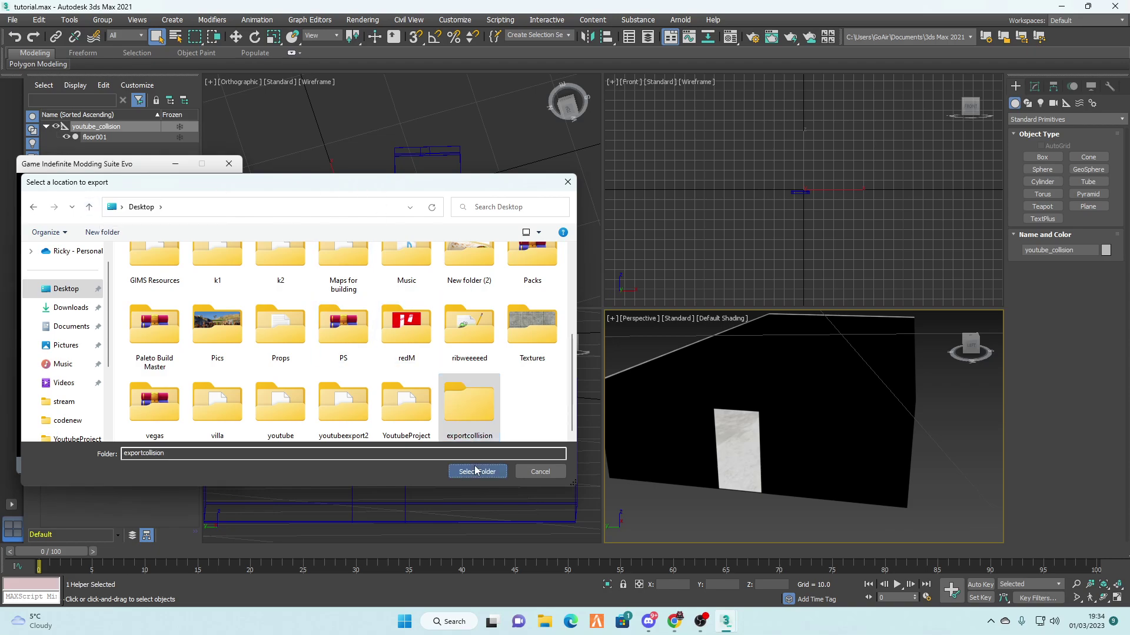
click(475, 470)
click(208, 462)
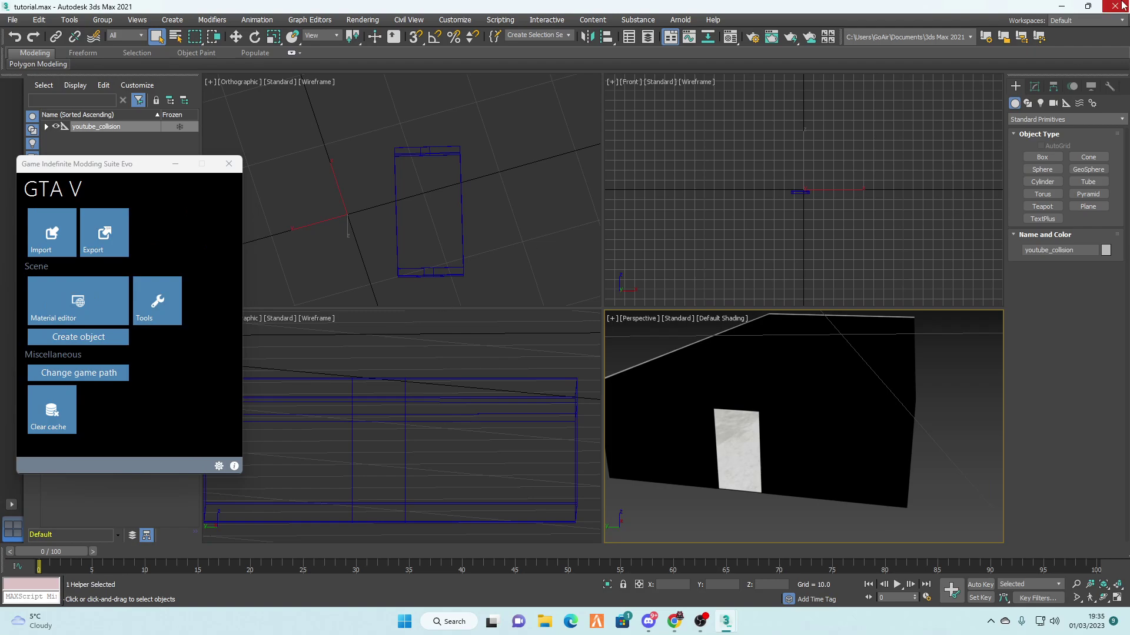
Quit 3ds Max without saving and move the exportcollision folder to the desktop's right side.
click(1115, 6)
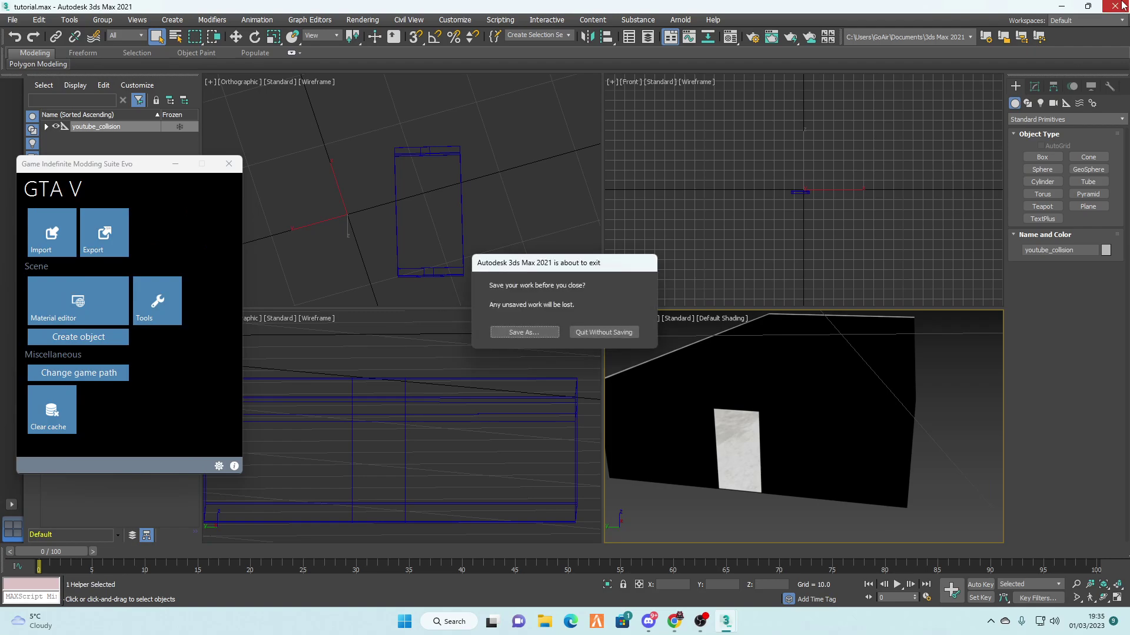
click(602, 331)
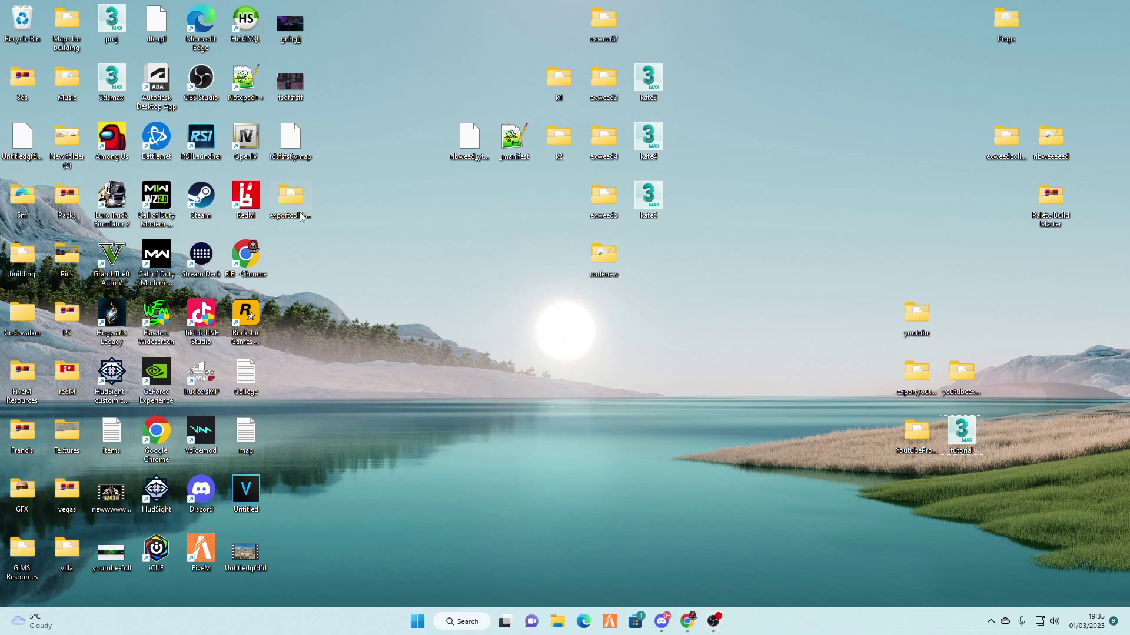
drag(300, 216, 1013, 392)
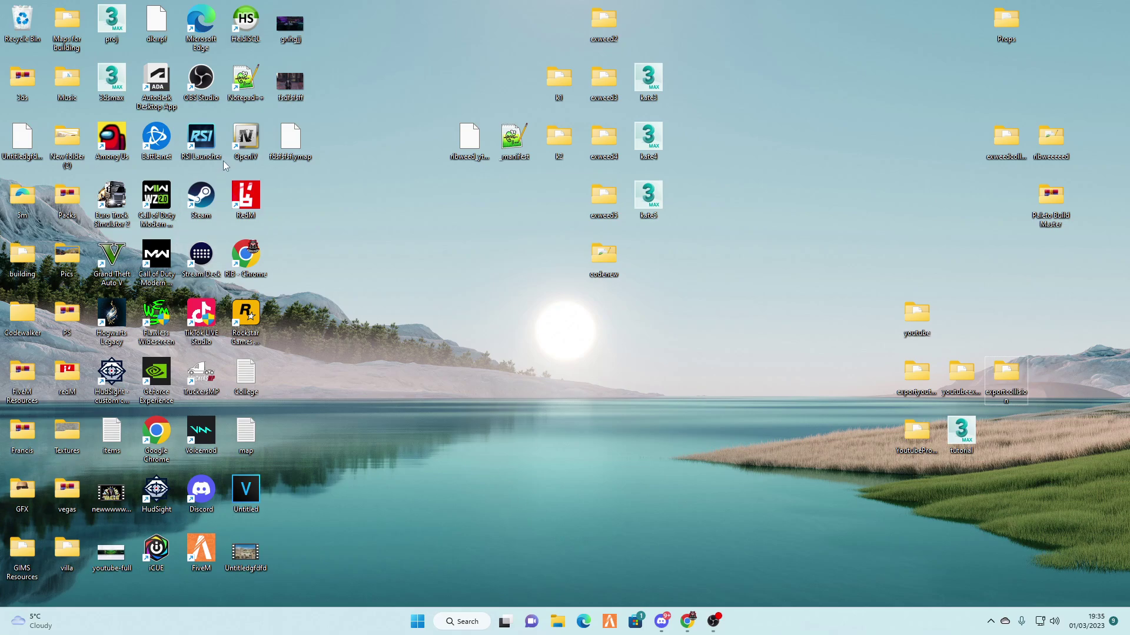
Launch OpenIV and open Grand Theft Auto V for Windows.
click(242, 146)
double_click(242, 146)
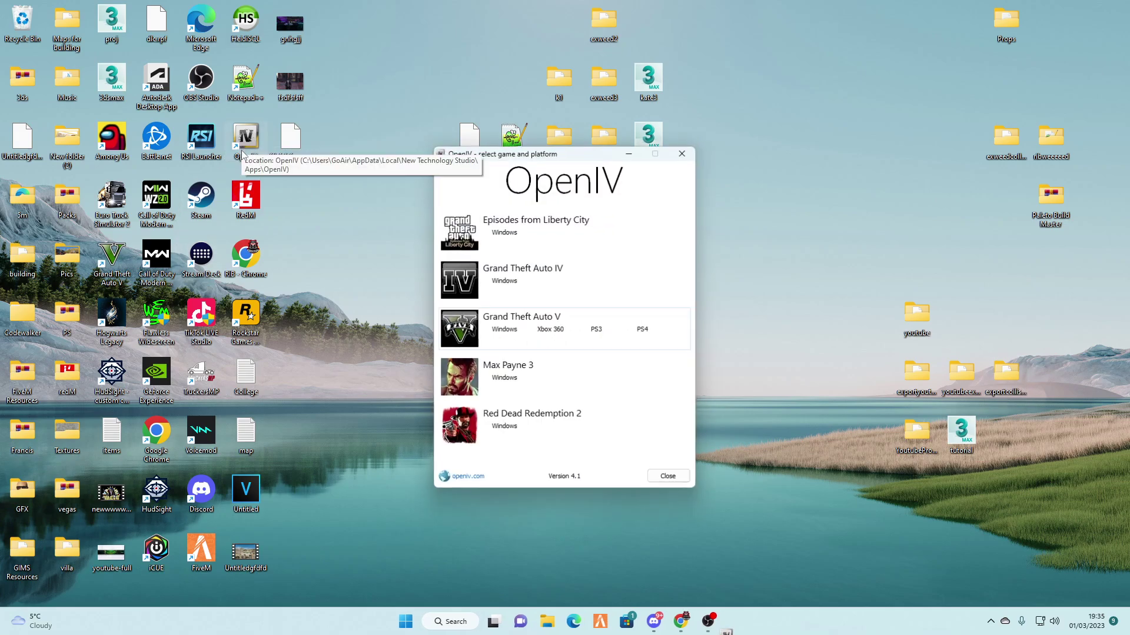
click(510, 327)
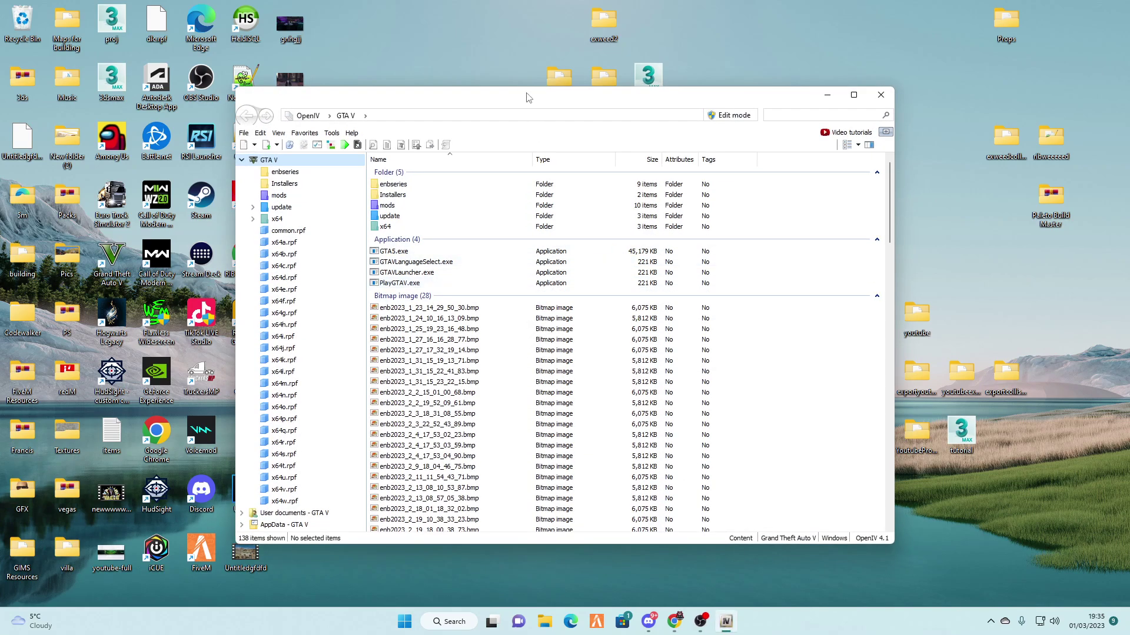
Open the GTA V mods folder in OpenIV and enable Edit mode.
drag(528, 97, 404, 79)
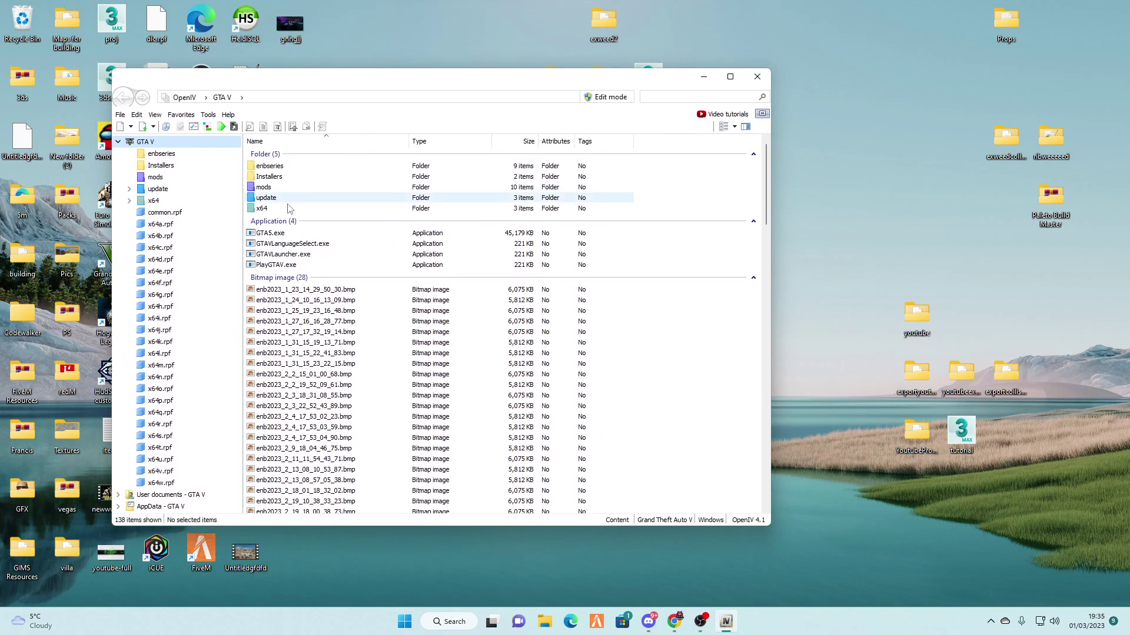
double_click(264, 187)
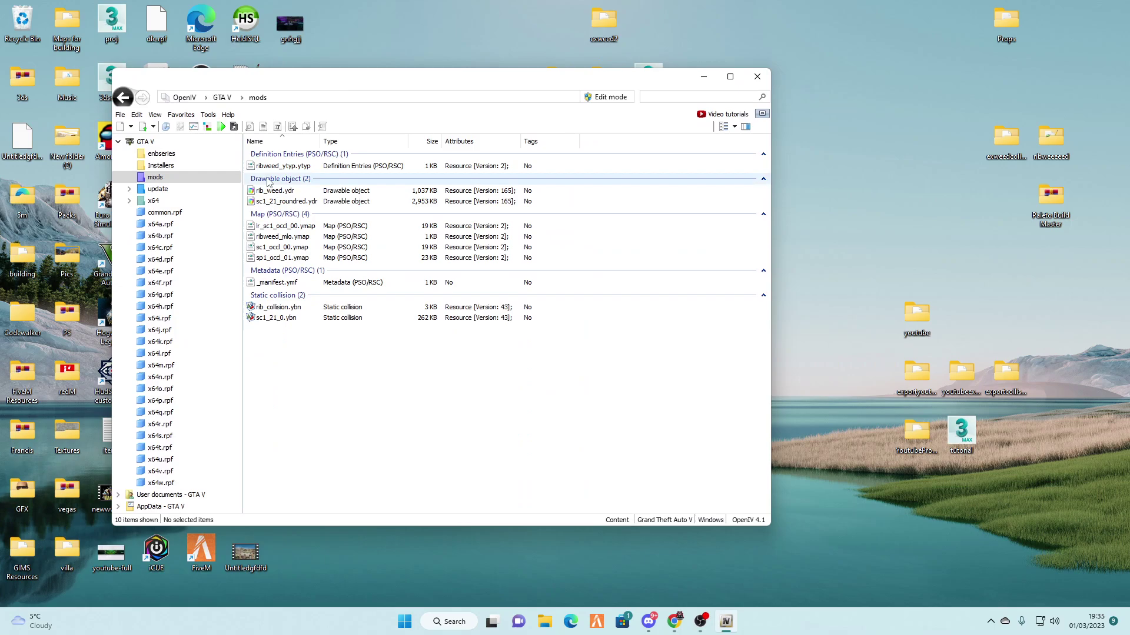
click(598, 100)
click(596, 353)
Import youtube_collision.obn from the exportcollision folder into the mods folder.
double_click(1005, 374)
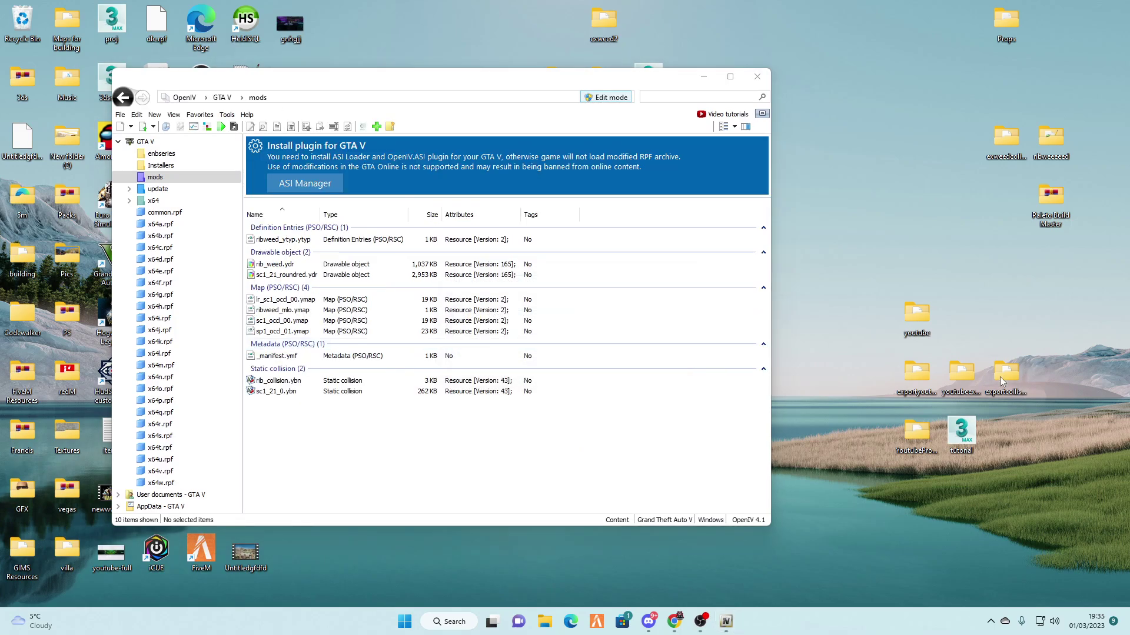
click(683, 137)
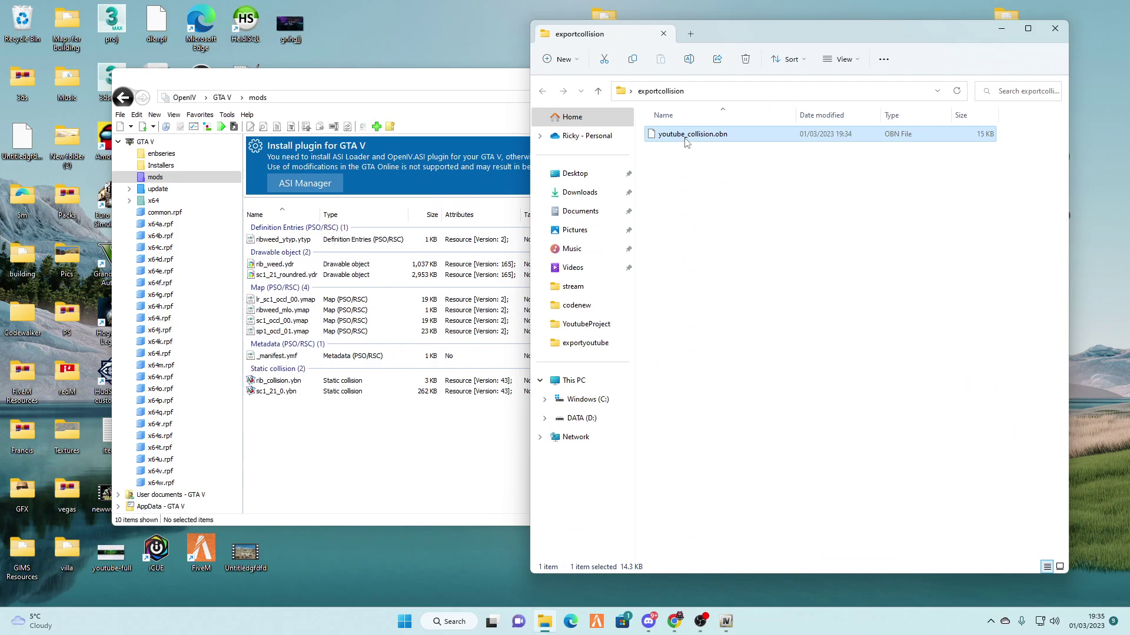
drag(685, 138, 280, 433)
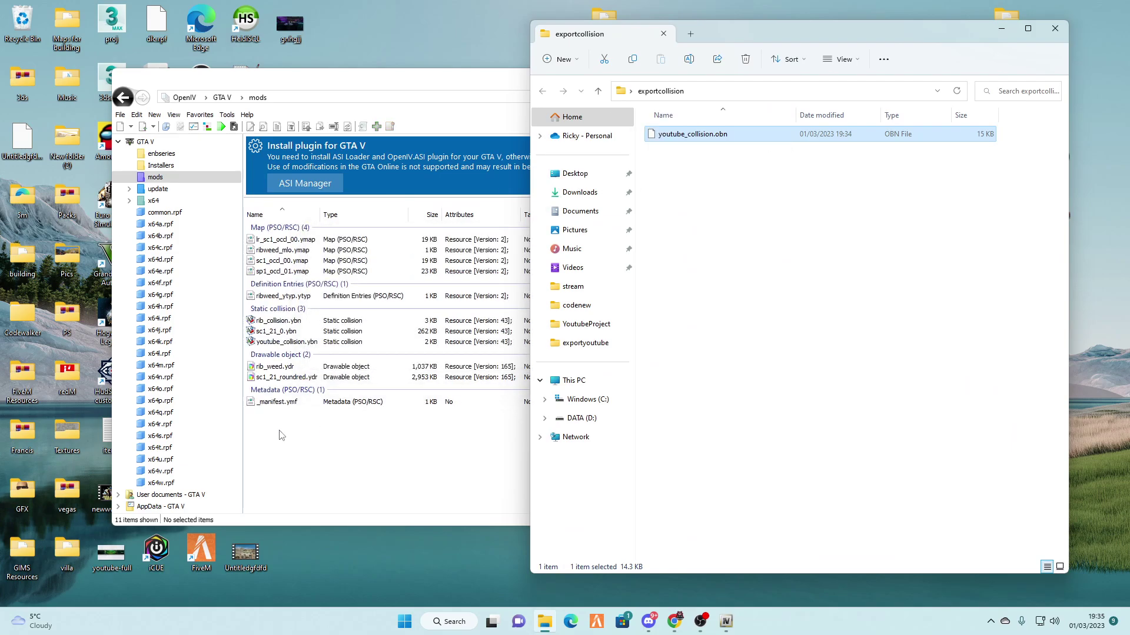
Preview youtube_collision.ybn in the collision viewer, inspecting the box, then close it.
double_click(287, 341)
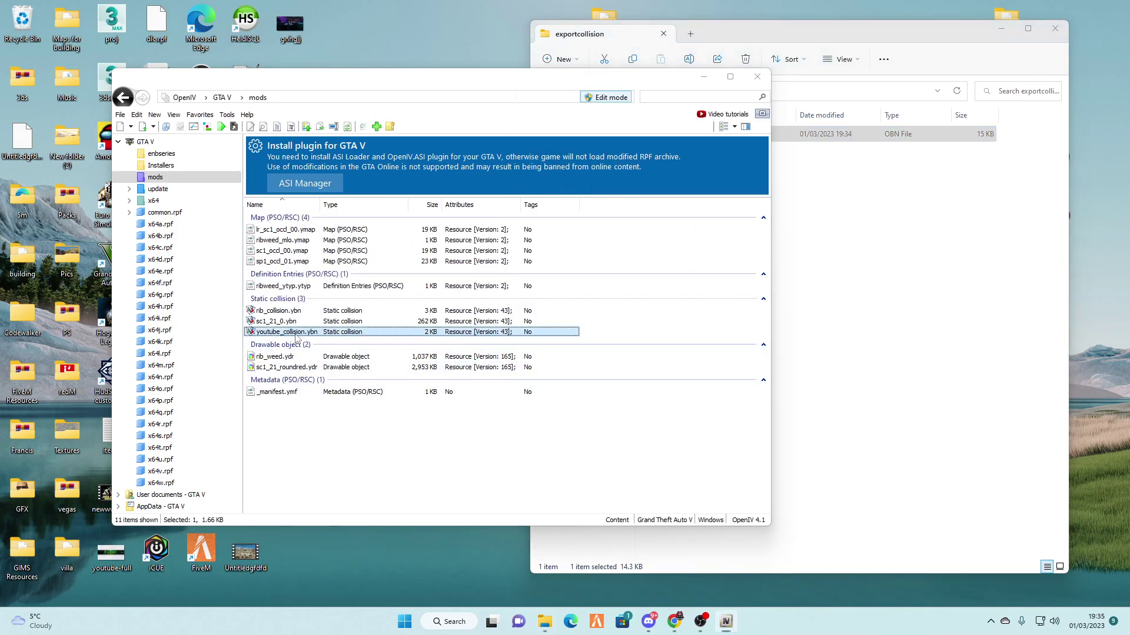
drag(450, 281, 627, 231)
key(w)
key(s)
click(804, 85)
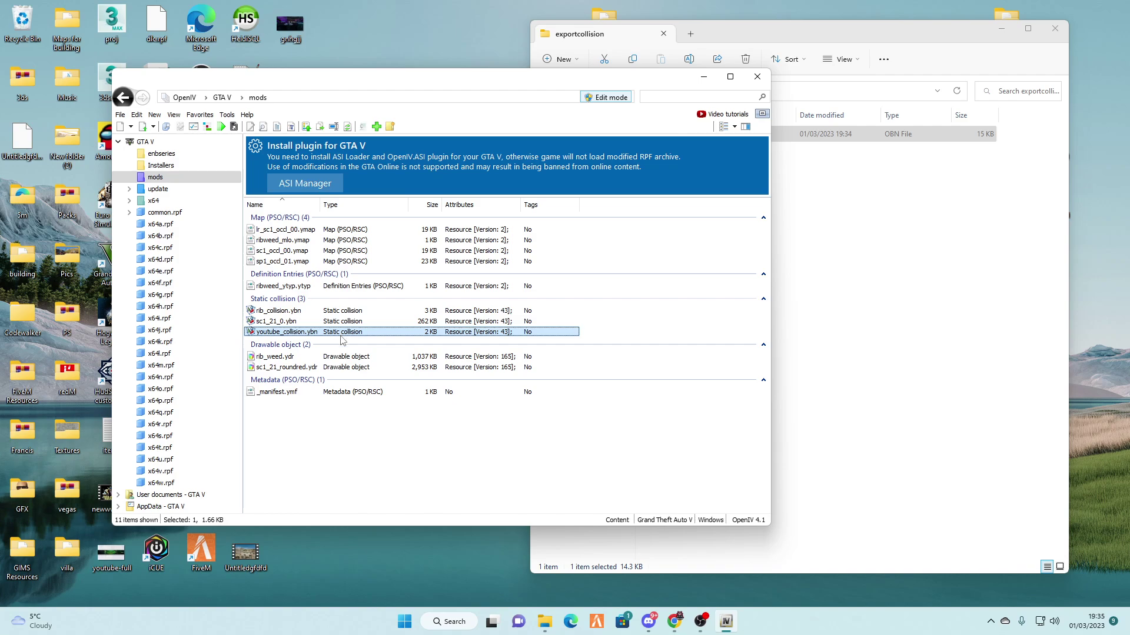
Close the exportcollision window and copy youtube_collision.ybn from OpenIV into the YoutubeProject folder.
click(898, 378)
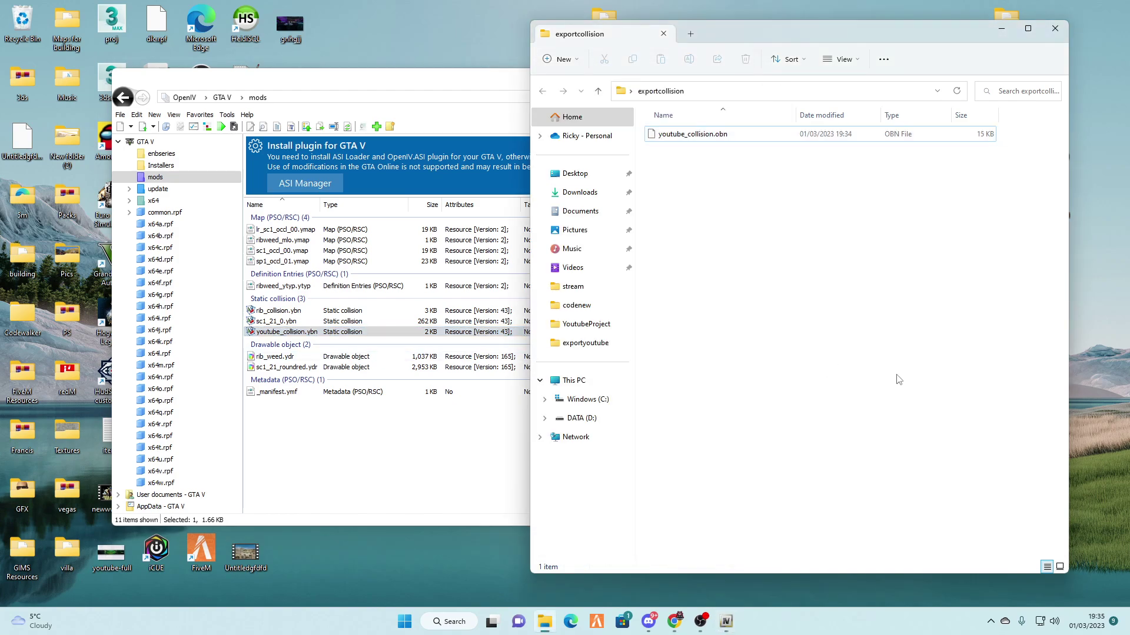
click(1054, 28)
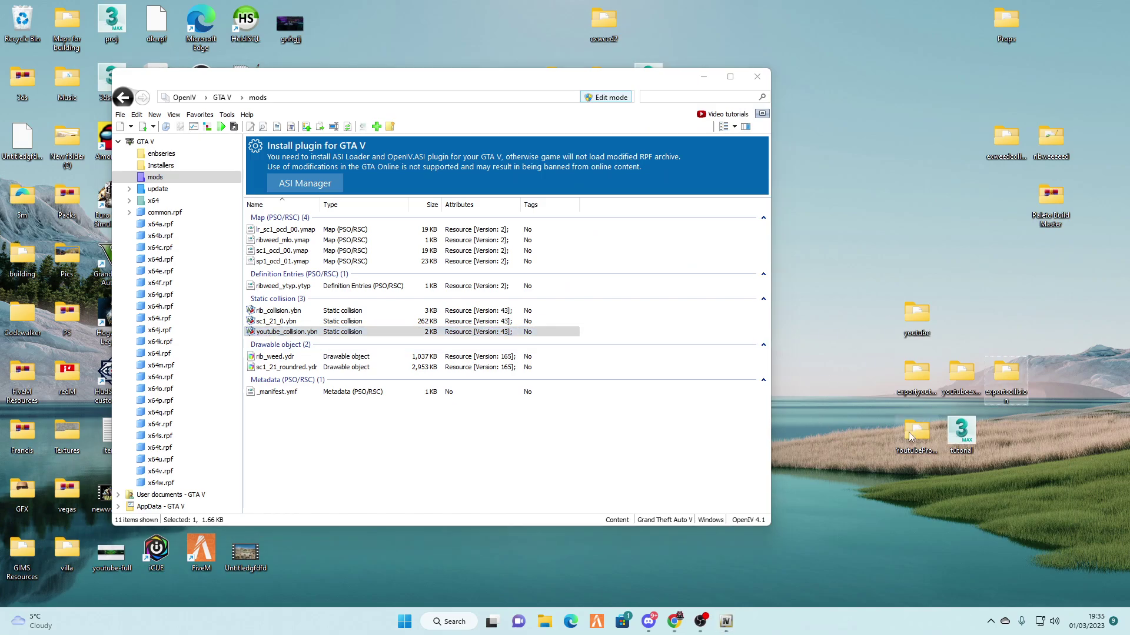
double_click(912, 432)
drag(736, 38, 824, 36)
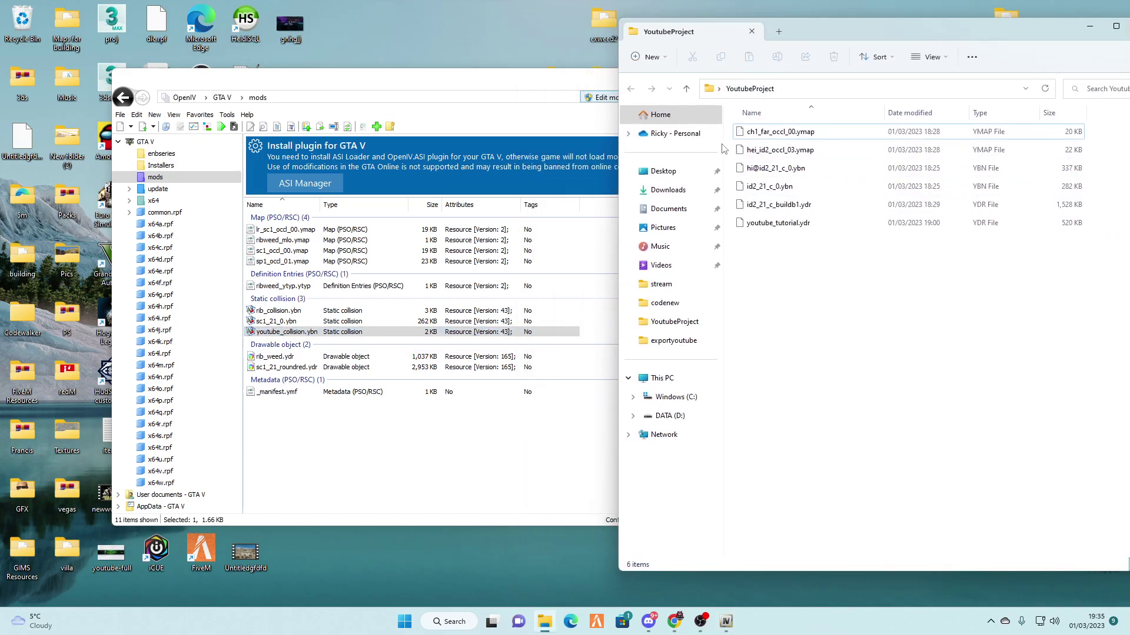
click(492, 346)
drag(492, 332, 857, 343)
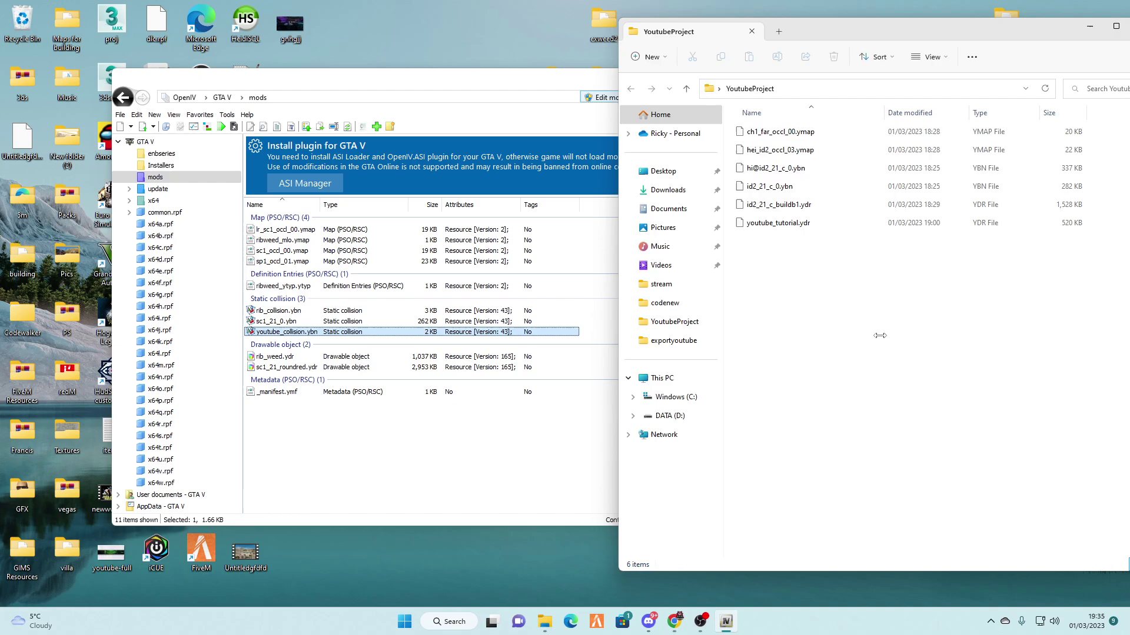